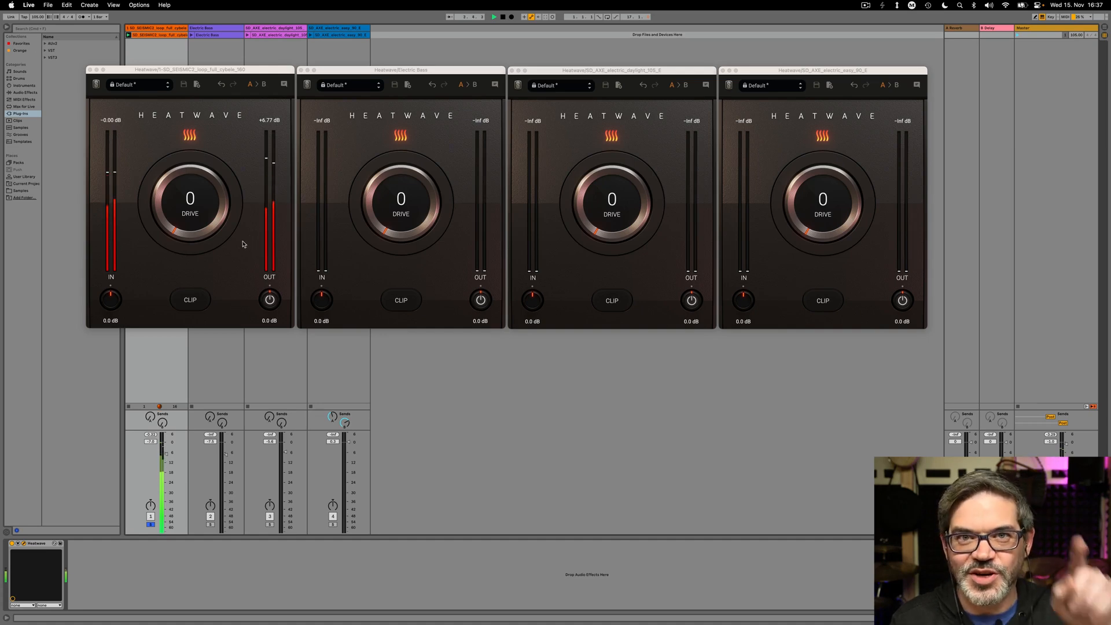
Step: Raise the Heatwave drive on the SD_SEISMIC2 drum loop to 100 and compare the processed sound with the bypassed one
left_click_drag(202, 226, 195, 94)
left_click_drag(191, 183, 190, 151)
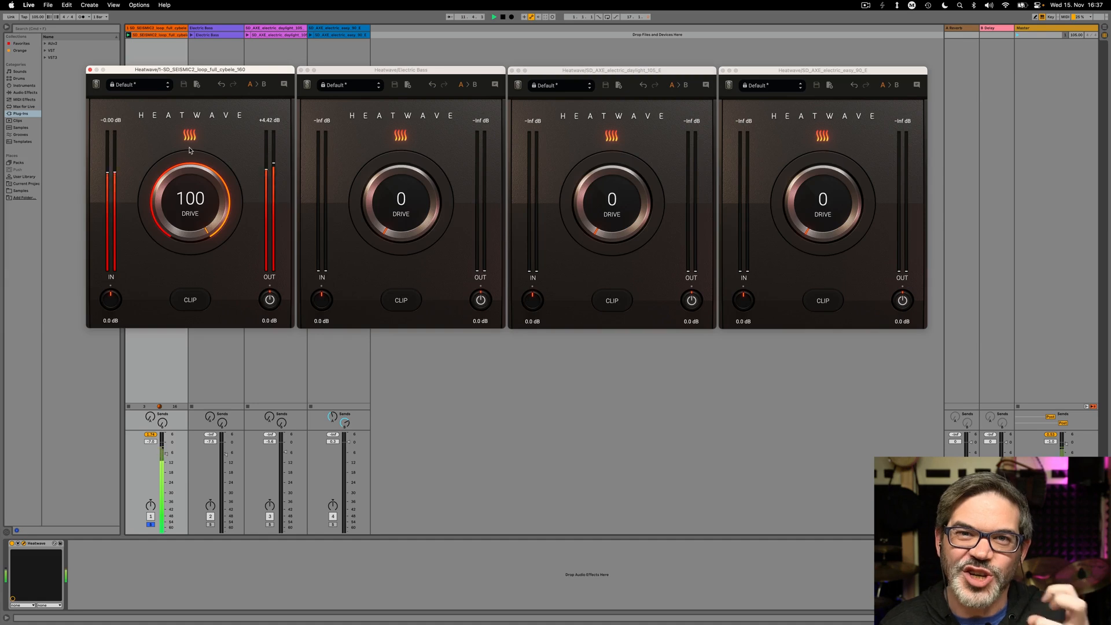
left_click(270, 301)
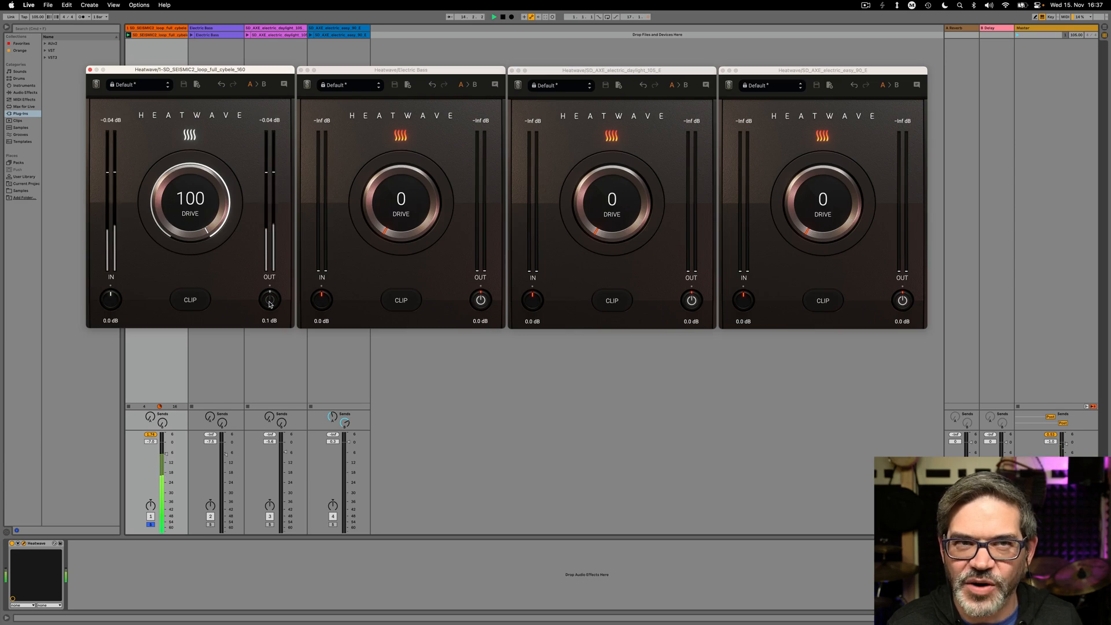
left_click(270, 301)
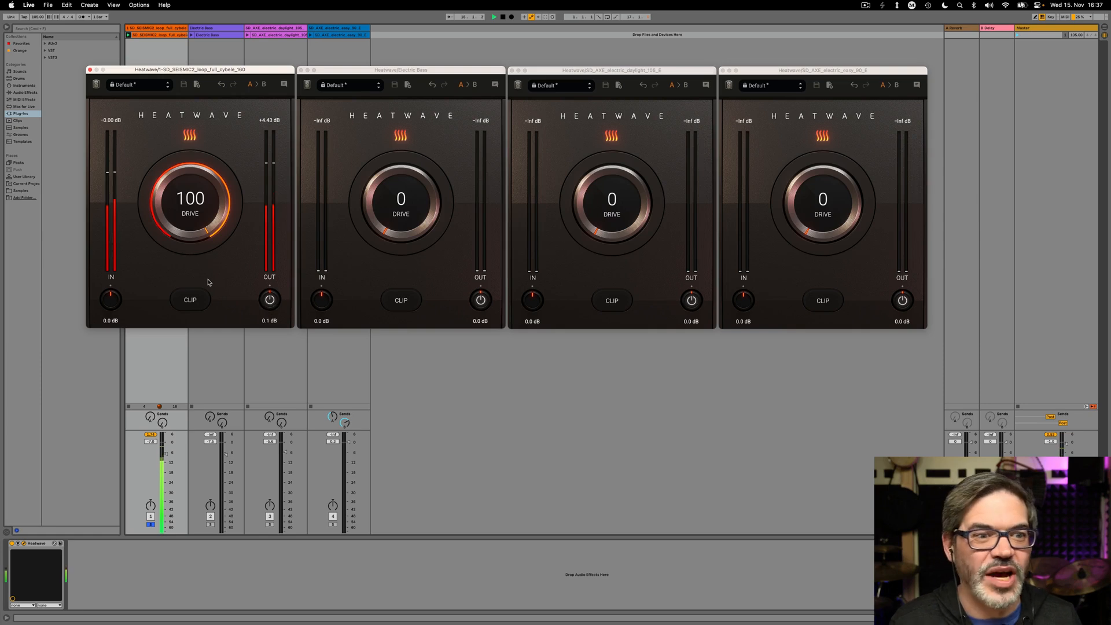
Step: Set the drum loop's Heatwave drive to 89 and compare the processed sound with the bypassed one
mouse_move(196, 240)
left_mouse_down()
mouse_move(189, 275)
mouse_move(192, 254)
left_mouse_up()
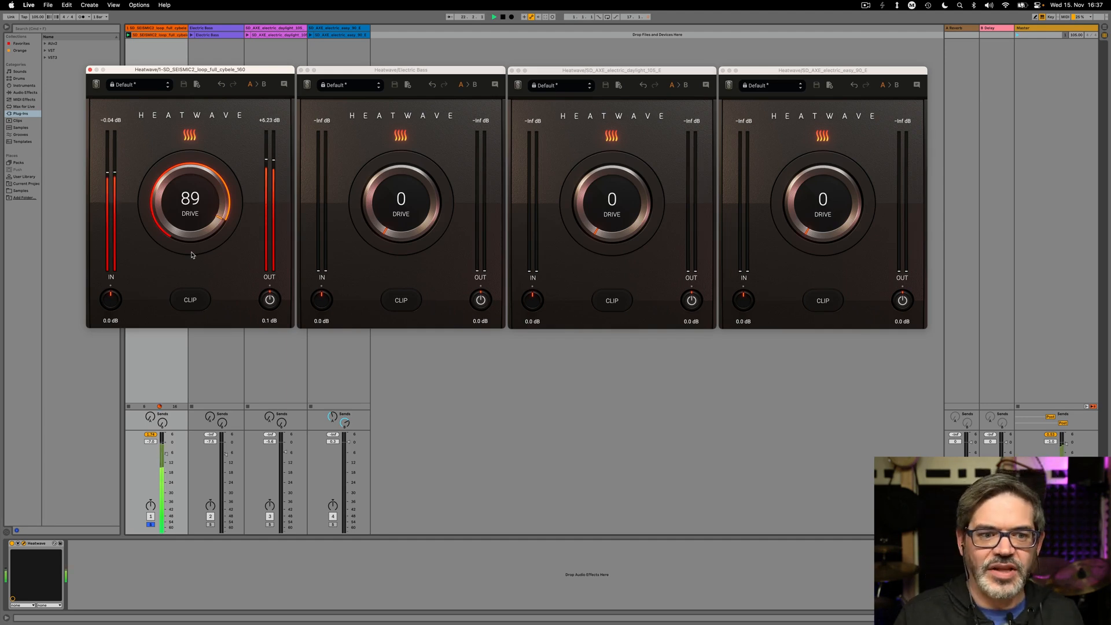
left_click(271, 300)
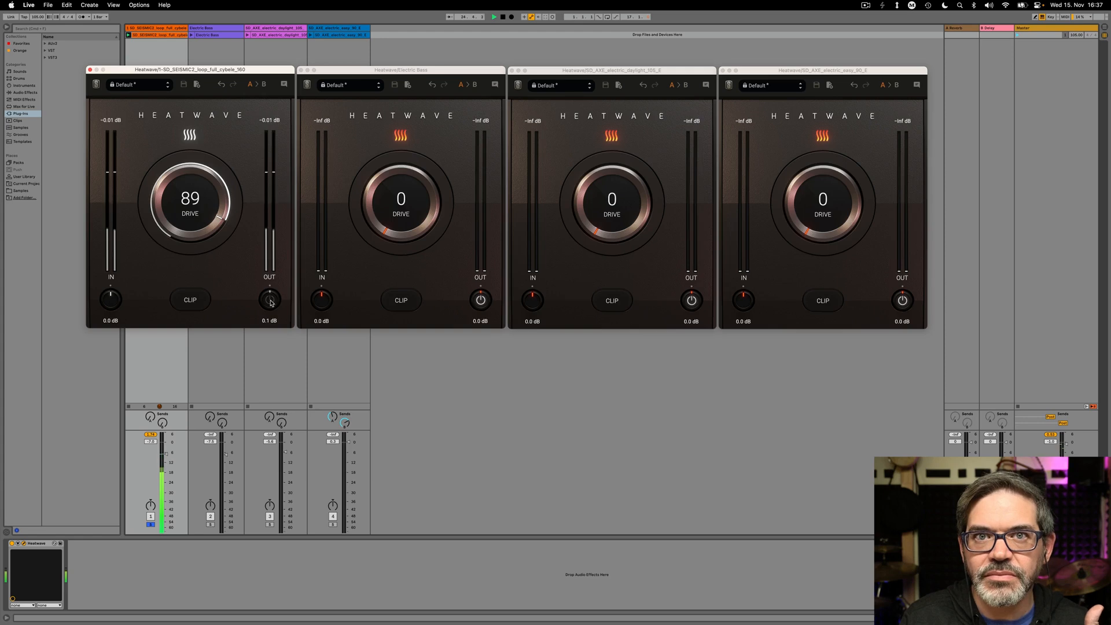
left_click(270, 300)
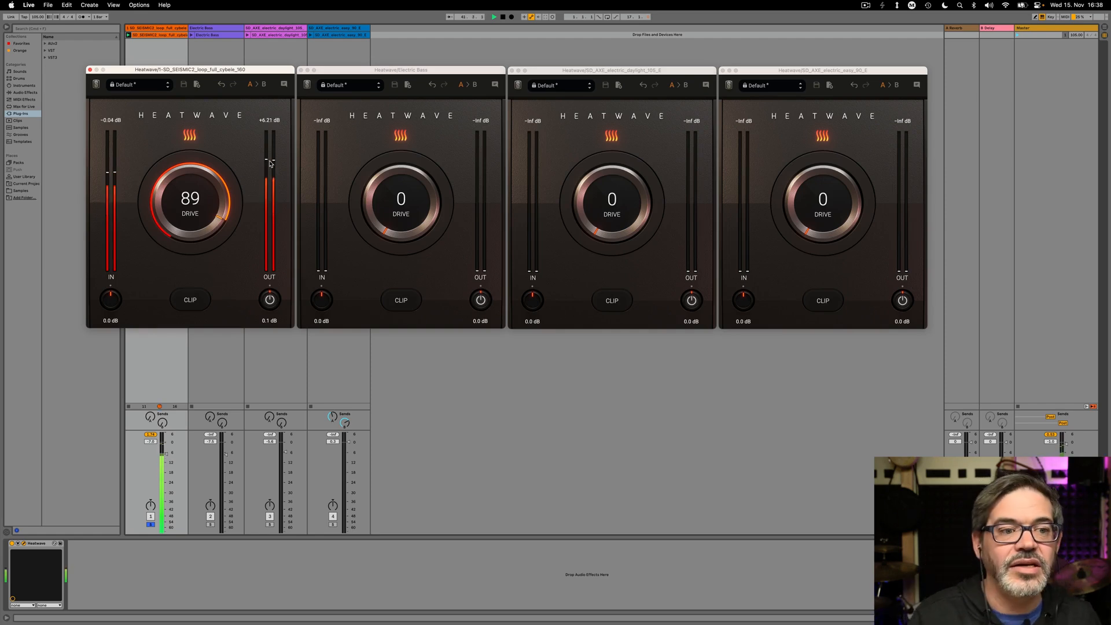
Step: Turn on clipping in the drum loop's Heatwave, try an output gain of -2.8 dB, and reset the output to 0.0 dB
left_click(201, 302)
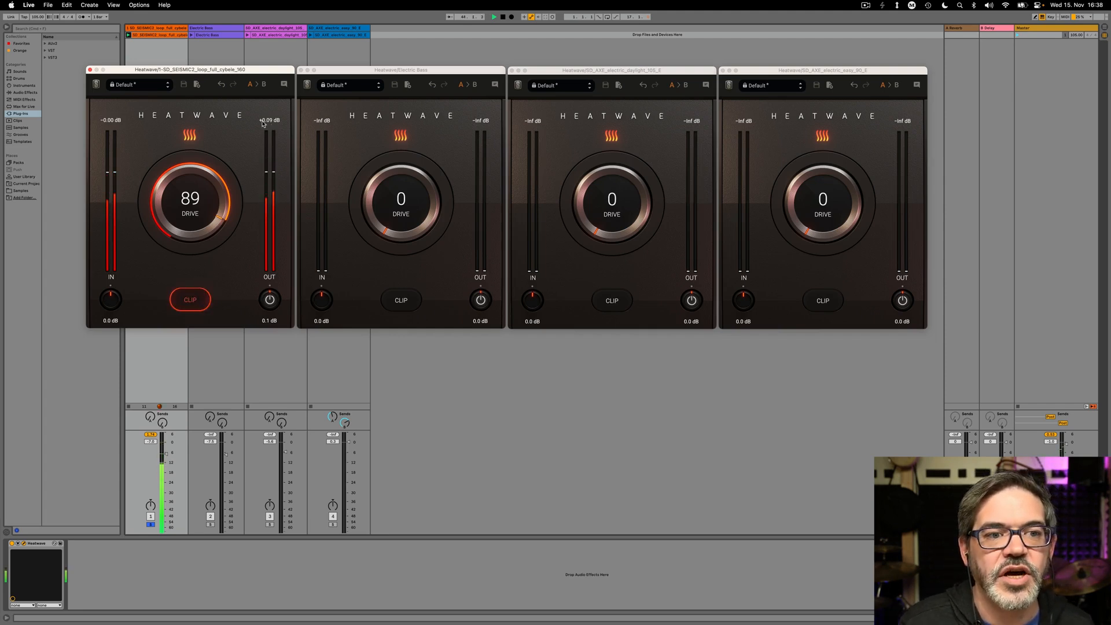
double_click(271, 308)
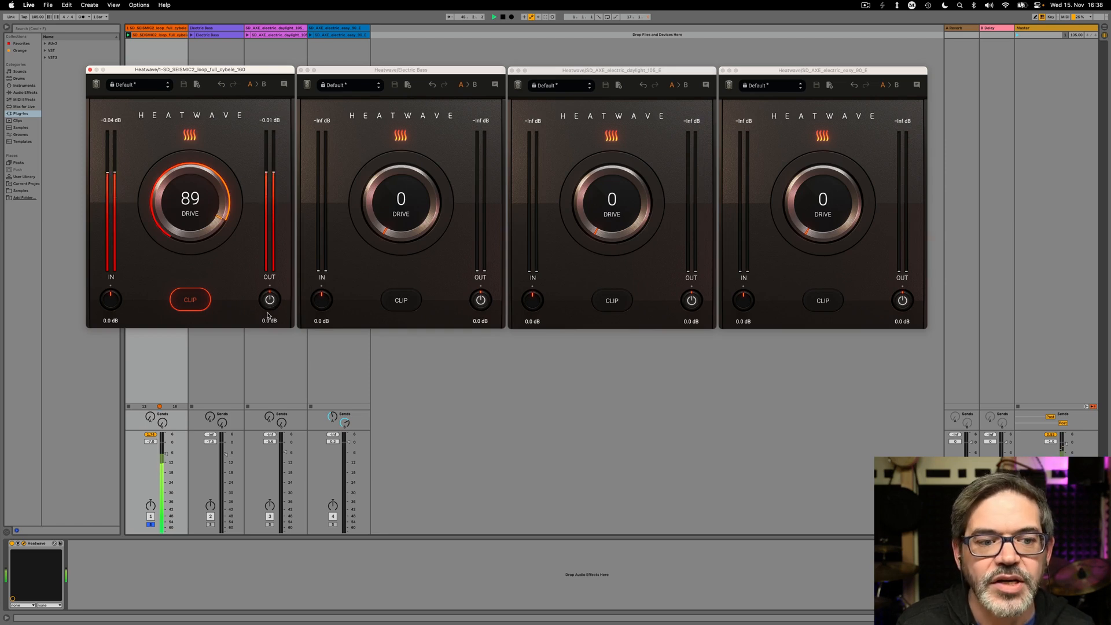
left_click_drag(266, 308, 266, 316)
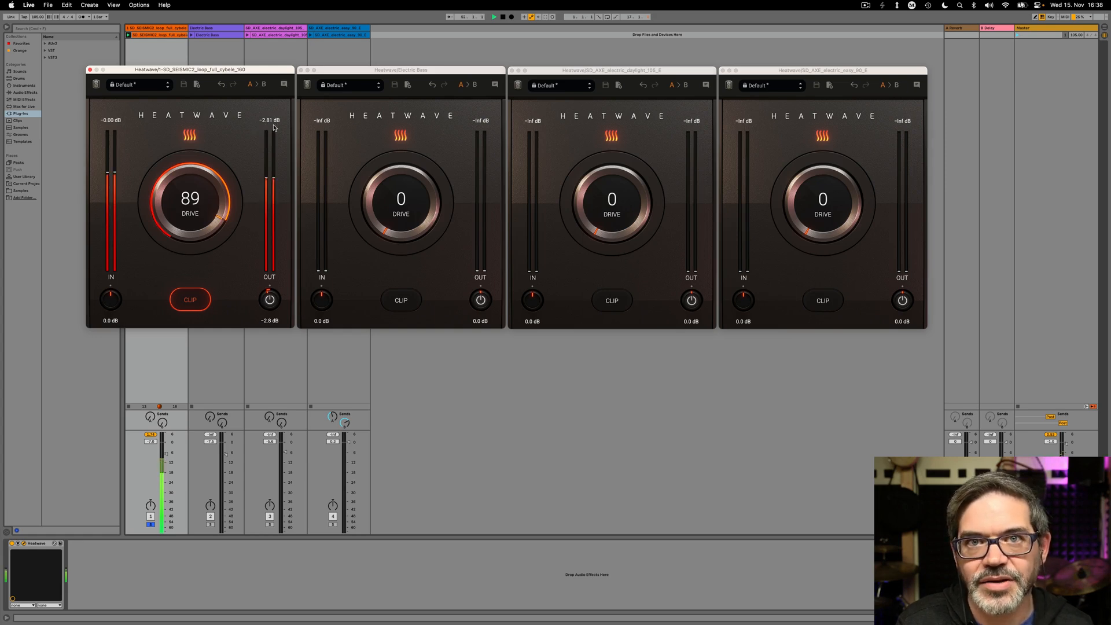
double_click(270, 313)
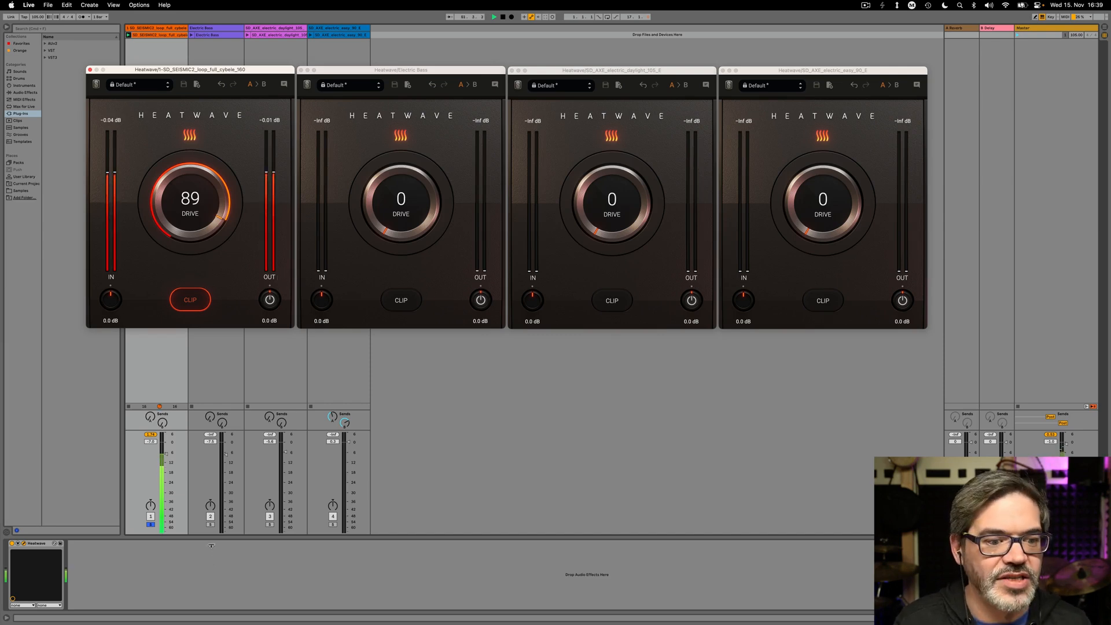
Step: With the Electric Bass clip soloed and playing, set its Heatwave drive to 71 and compare it with bypass
left_click(210, 525)
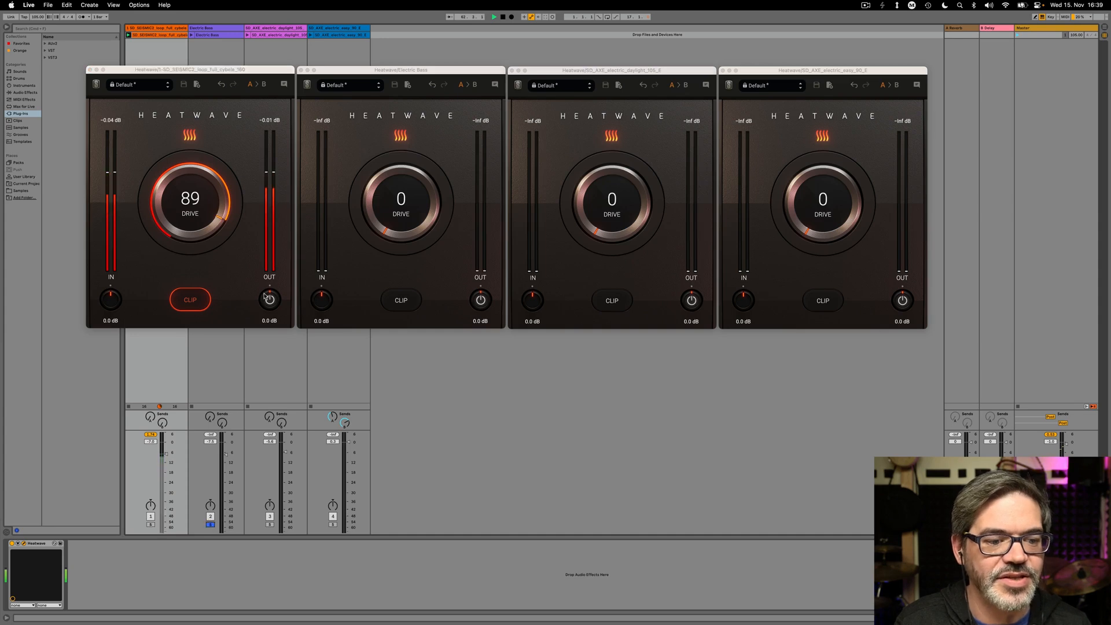
left_click(191, 35)
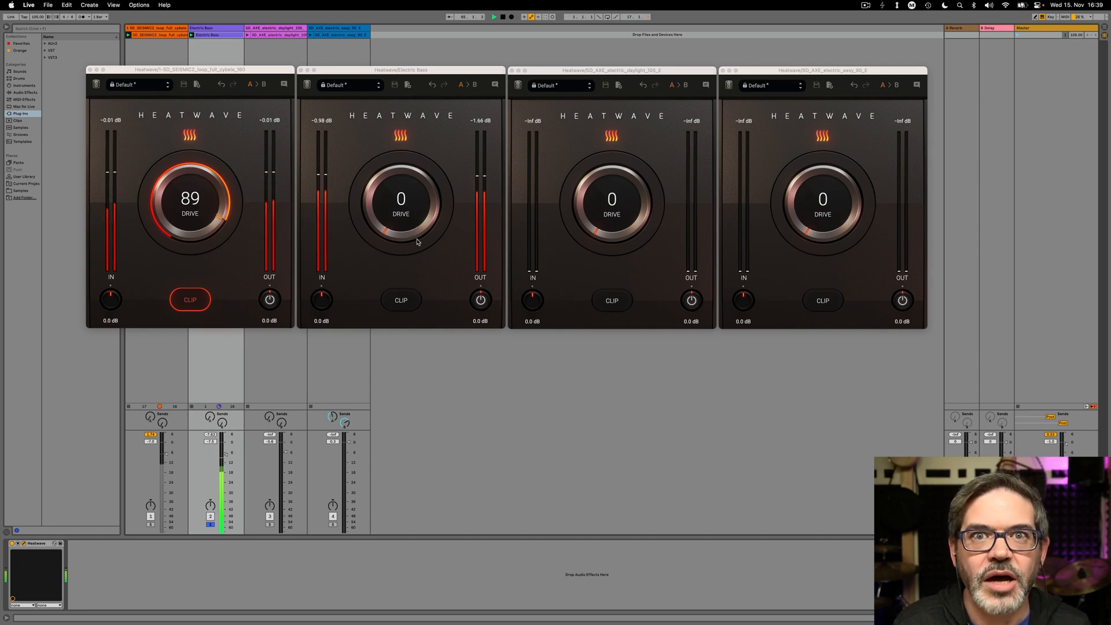
left_click_drag(411, 236, 419, 181)
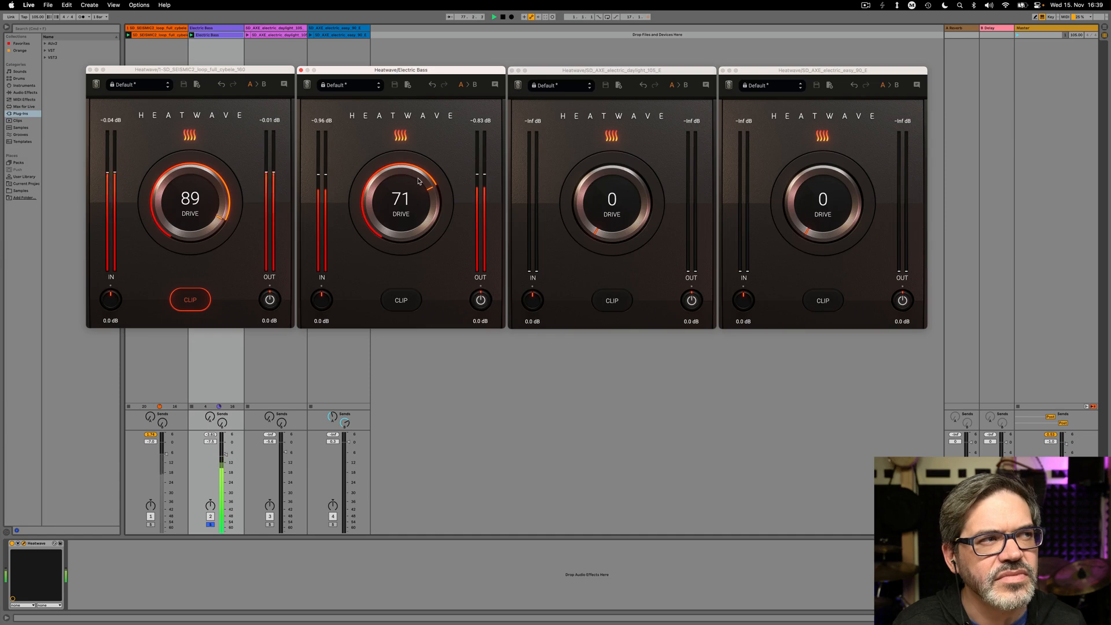
left_click(481, 300)
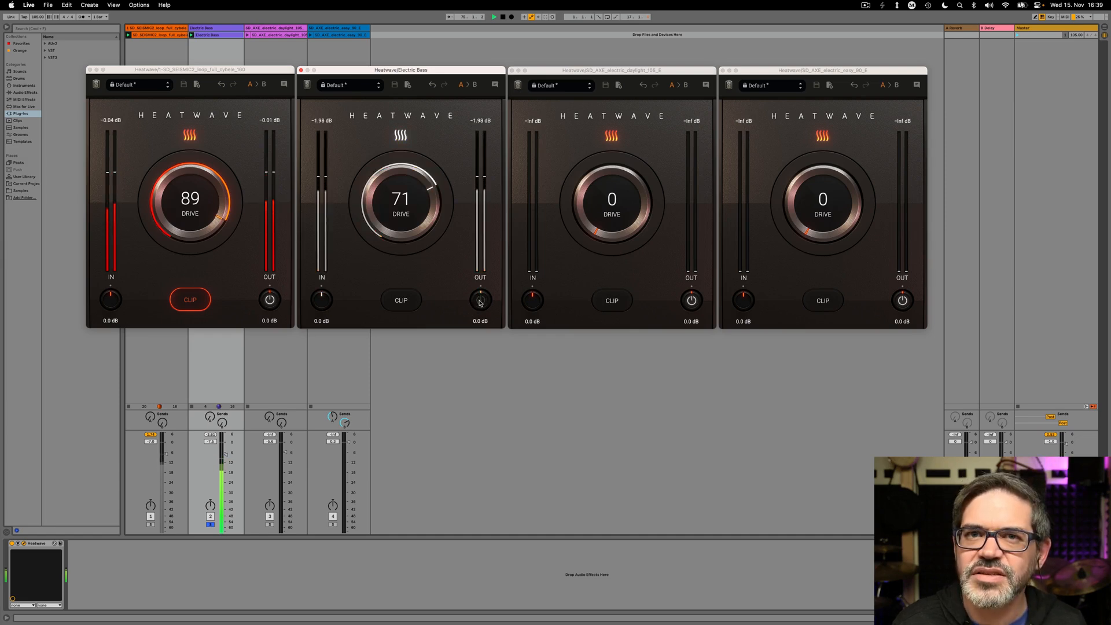
left_click(481, 301)
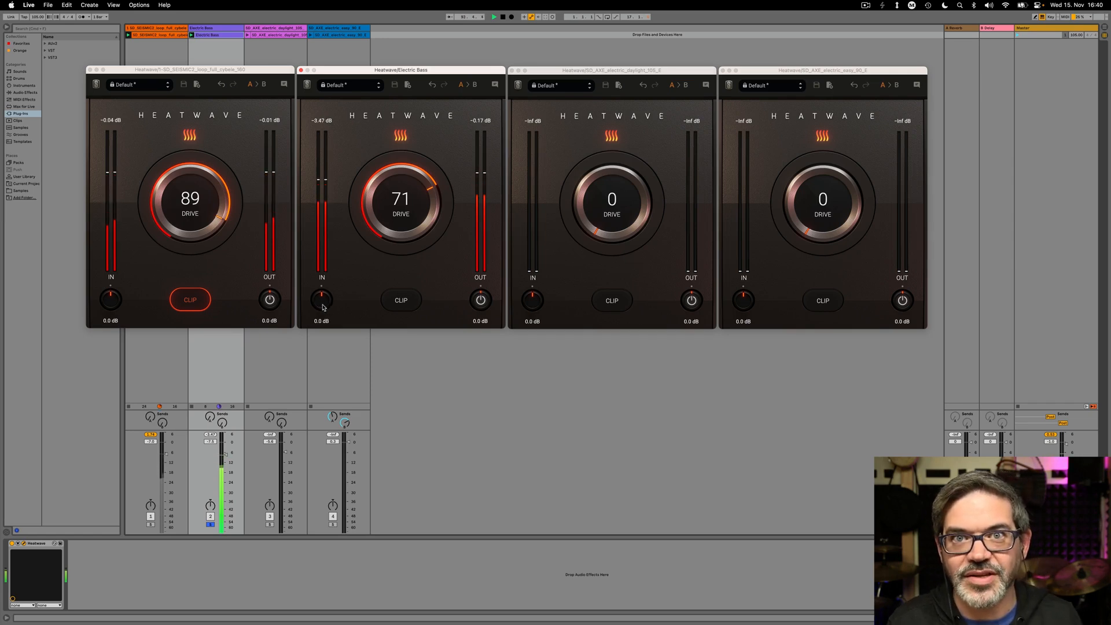
Step: Try raising the Electric Bass Heatwave input gain alone to 7.6 dB and reset it to 0.0 dB
left_click_drag(323, 307, 325, 292)
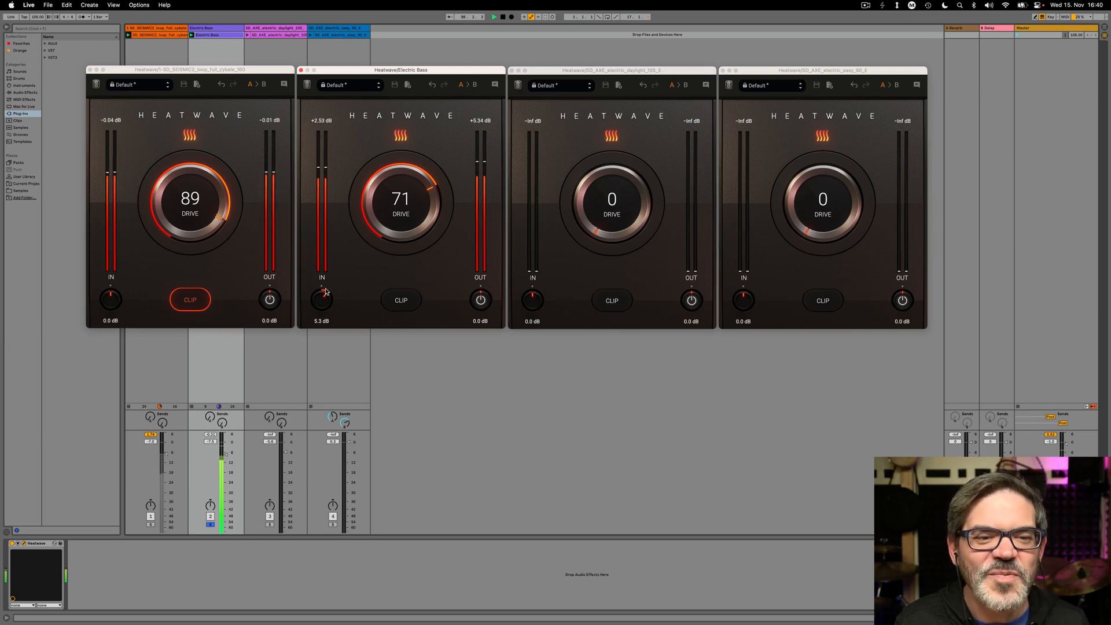
left_click_drag(326, 291, 327, 285)
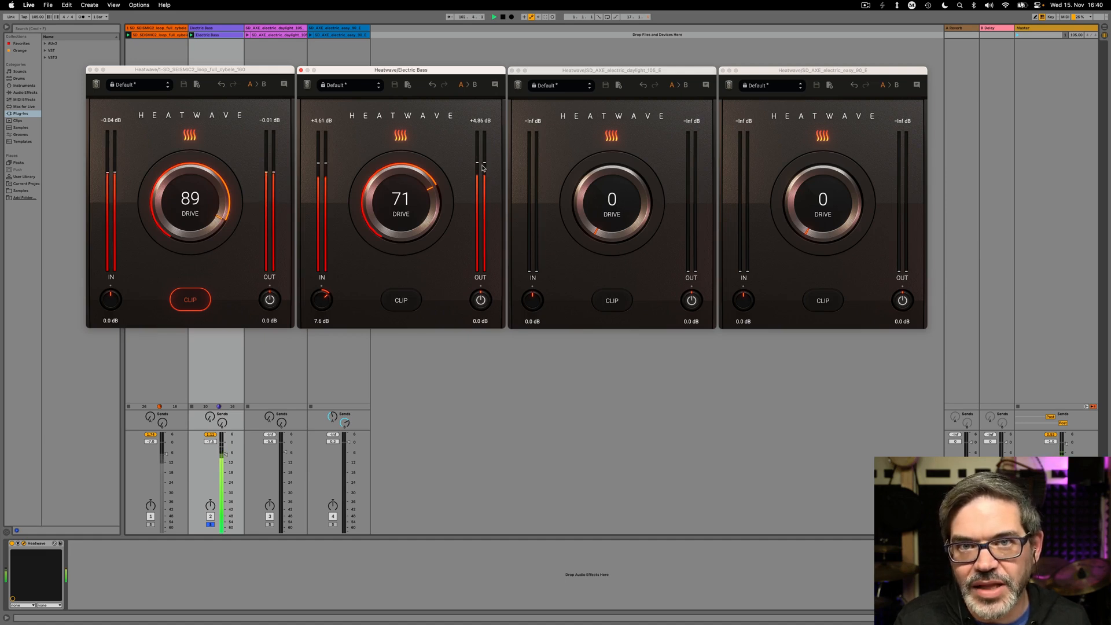
double_click(323, 300)
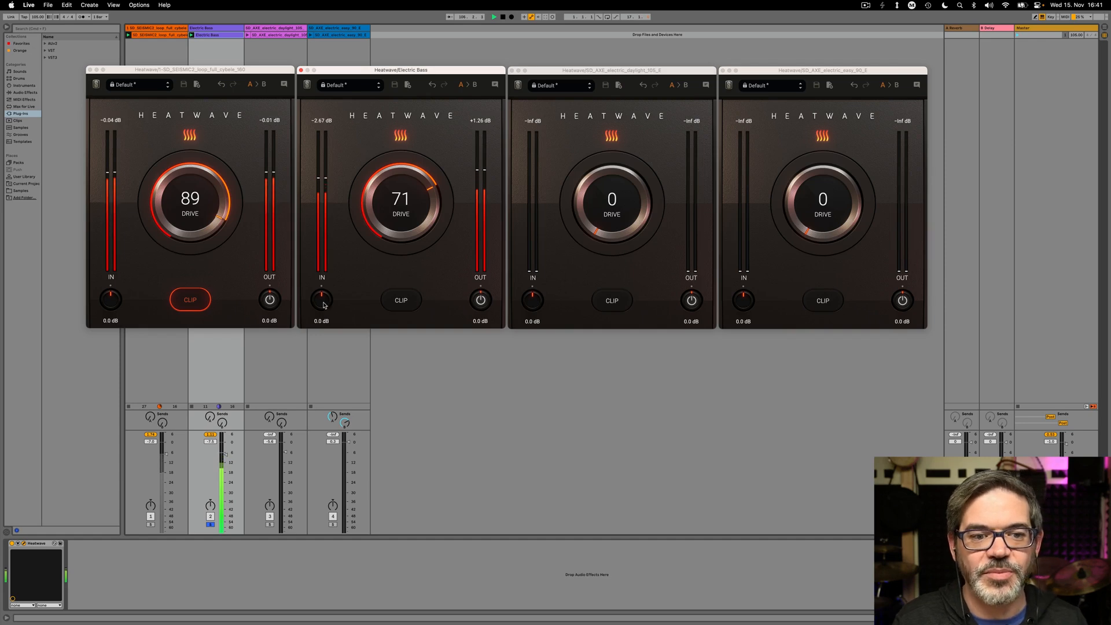
Step: Raise the Electric Bass Heatwave input to 7.5 dB with the output linked inversely at -7.5 dB, and compare it with bypass
left_click_drag(324, 300, 326, 296)
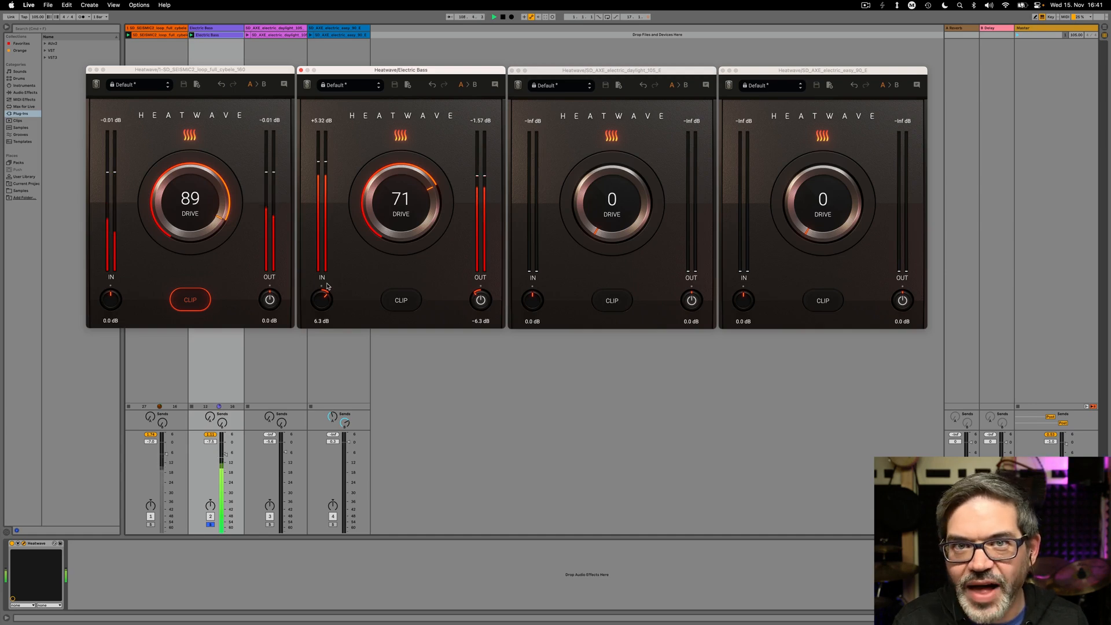
left_click_drag(328, 284, 328, 283)
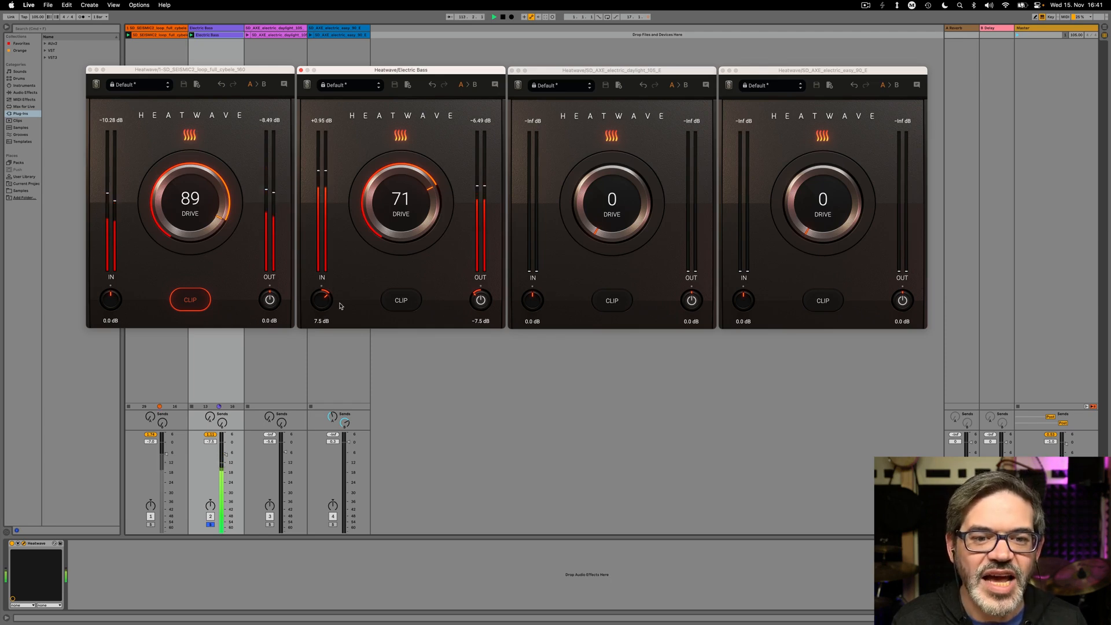
left_click(480, 300)
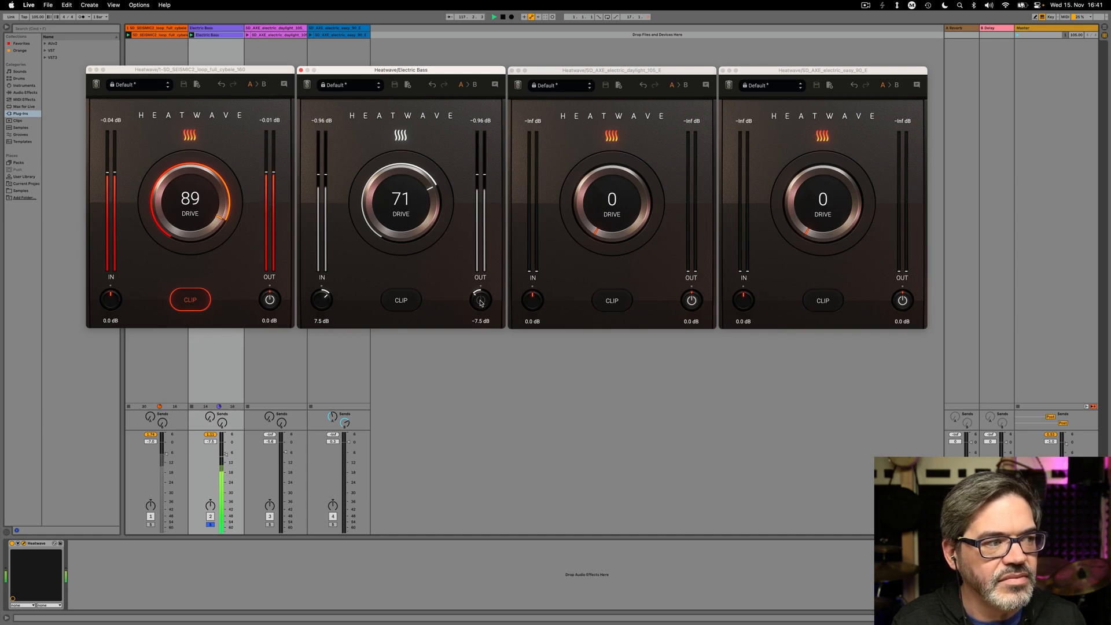
left_click(480, 300)
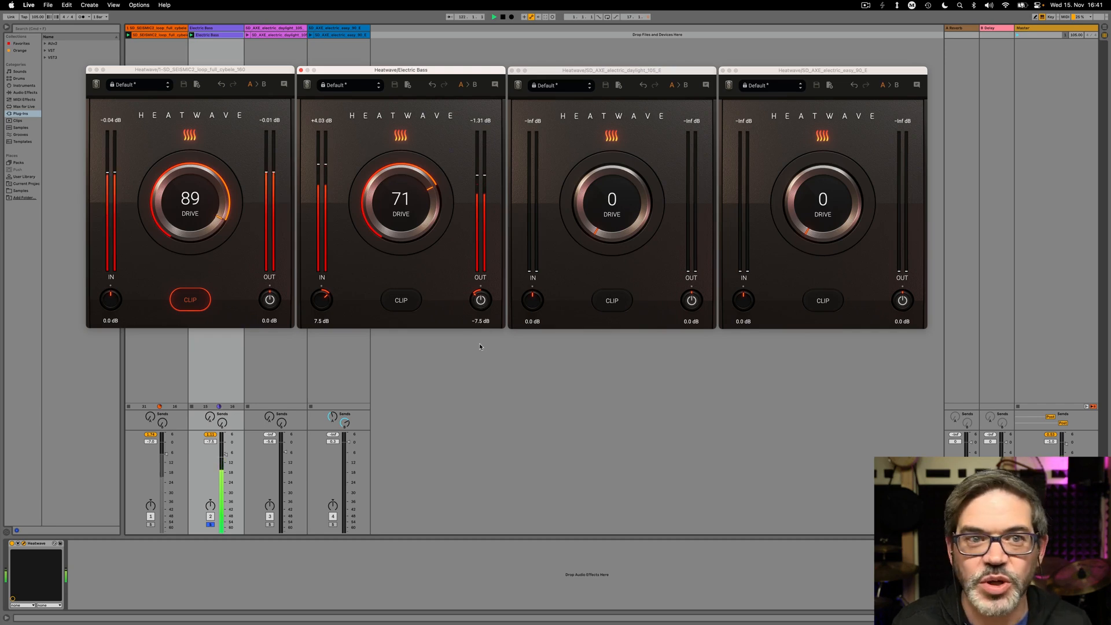
Step: With the SD_AXE_electric_daylight_105_E clip soloed and playing, set its Heatwave drive to 61 and compare it with bypass
left_click(253, 38)
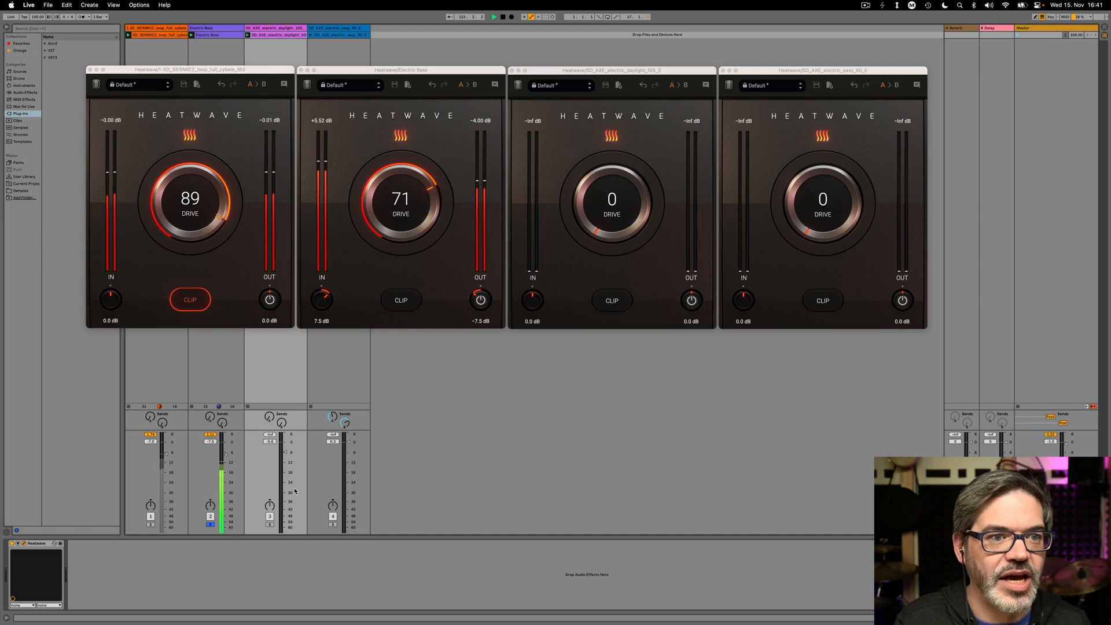
left_click(270, 525)
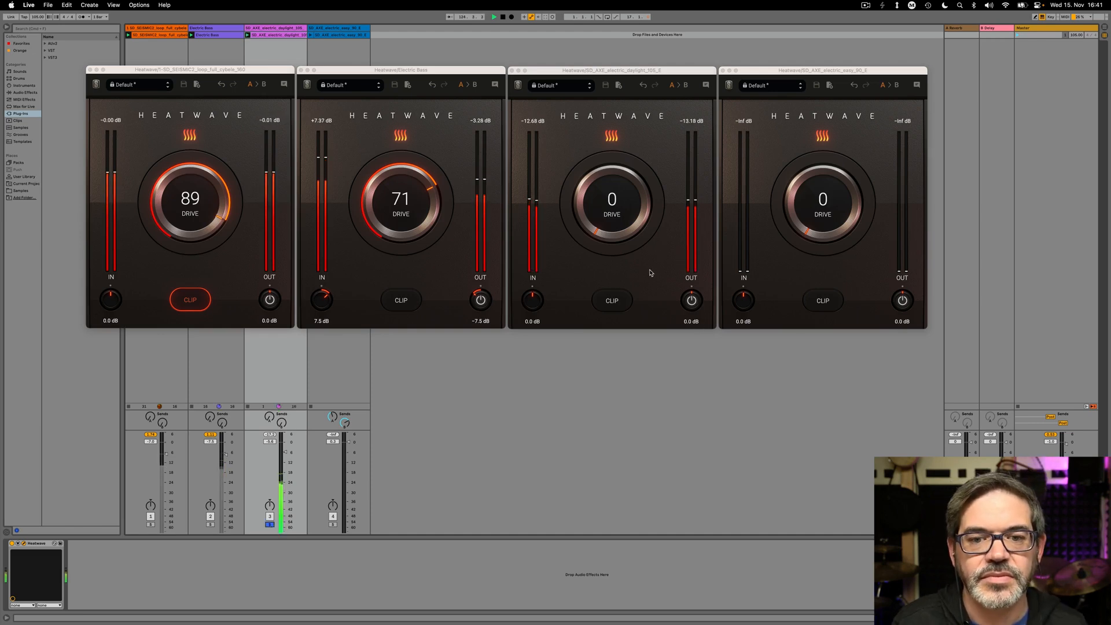
left_click_drag(626, 246, 624, 169)
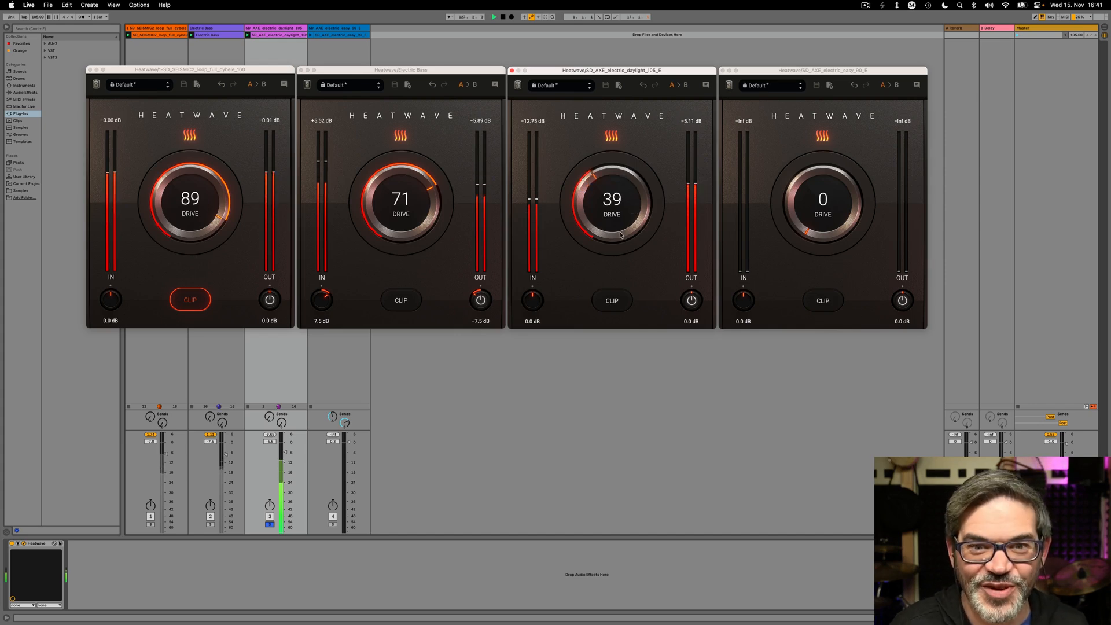
left_click_drag(616, 238, 617, 227)
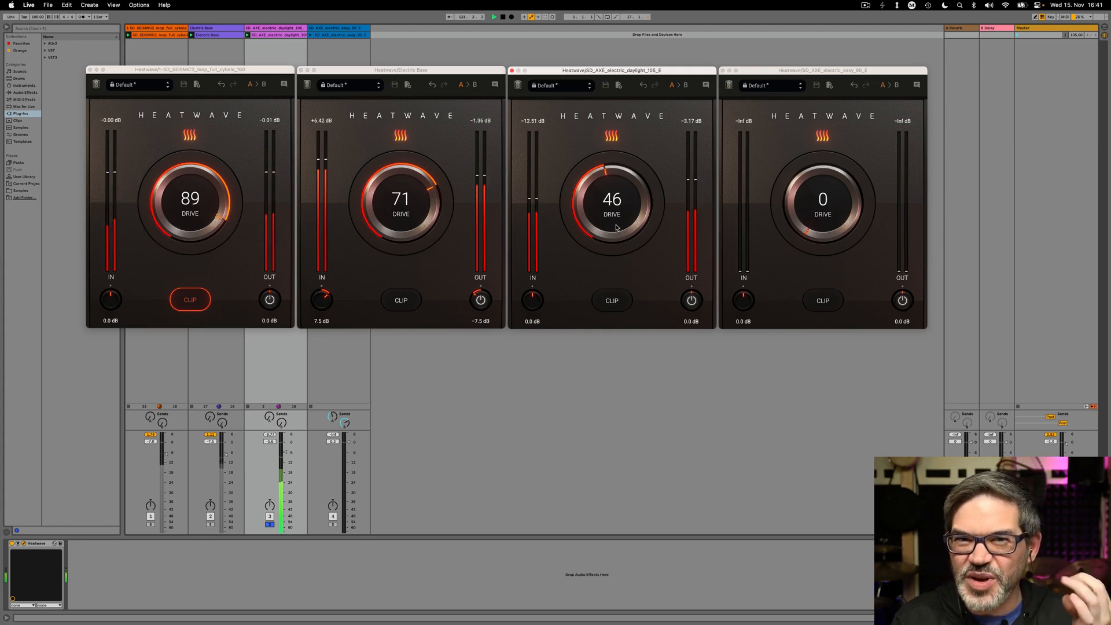
left_click_drag(619, 240, 616, 211)
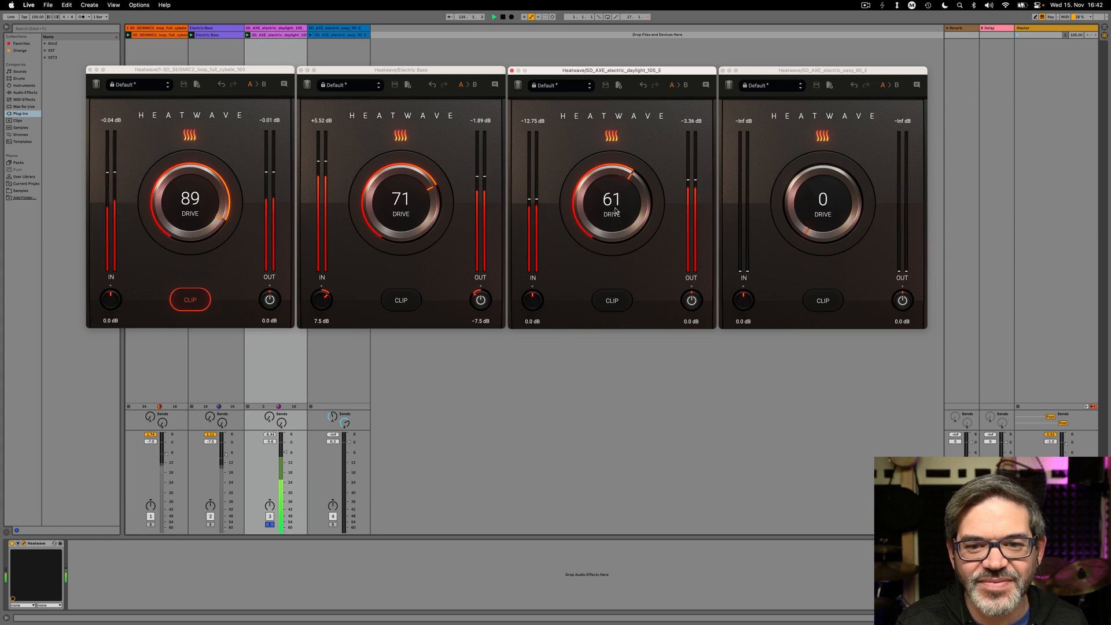
left_click(692, 300)
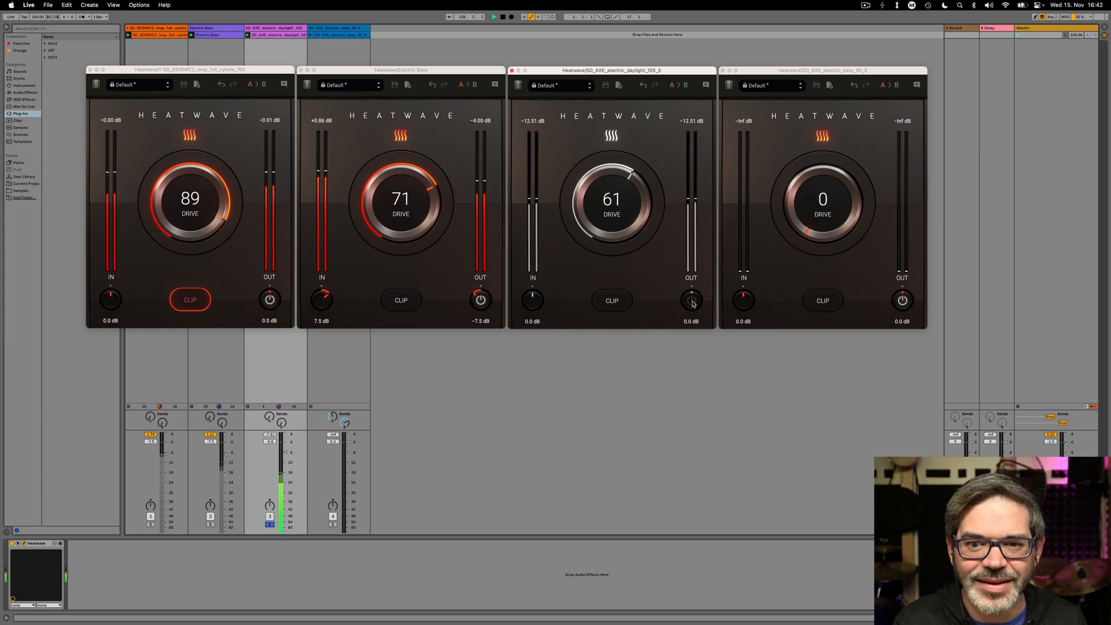
left_click(692, 300)
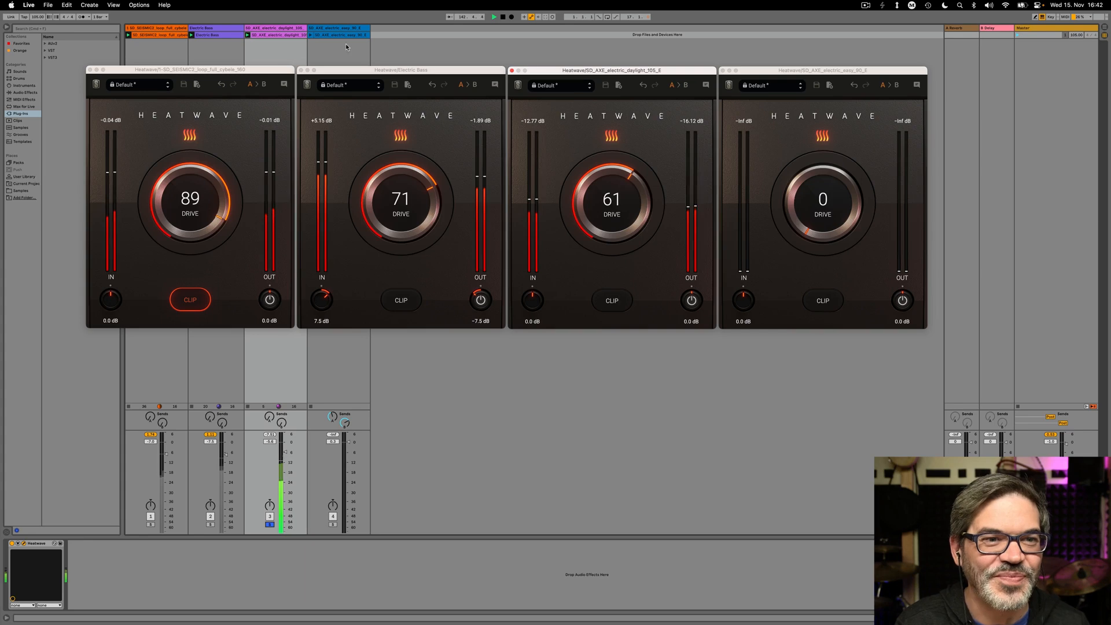
Step: With the SD_AXE_electric_easy_90_E clip soloed and playing, set its Heatwave drive to 58
left_click(310, 36)
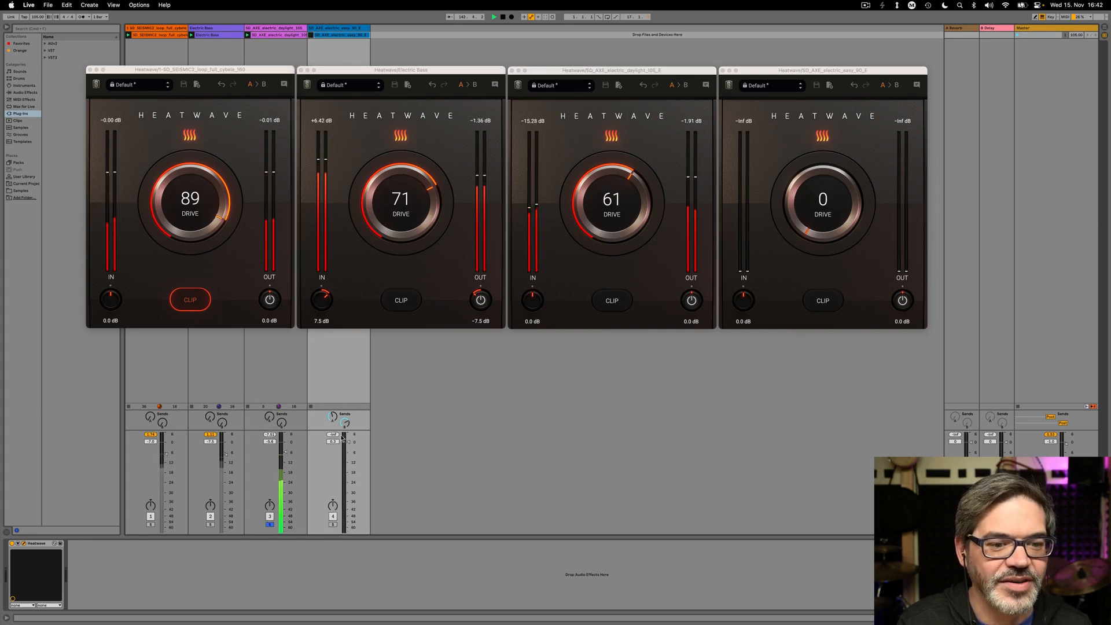
left_click(333, 524)
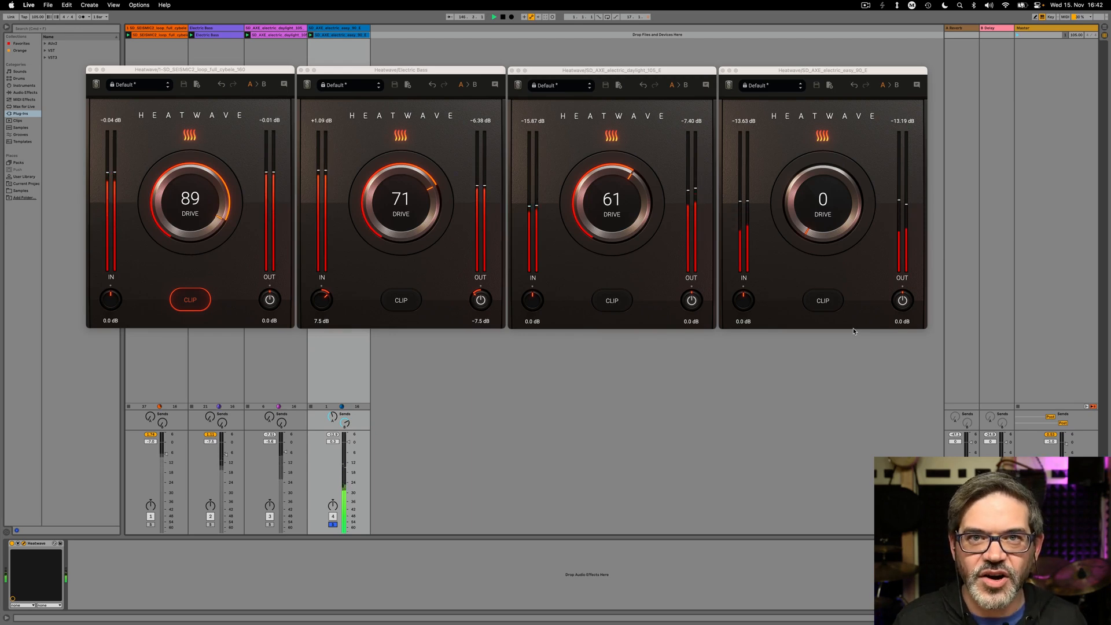
left_click_drag(848, 232, 843, 137)
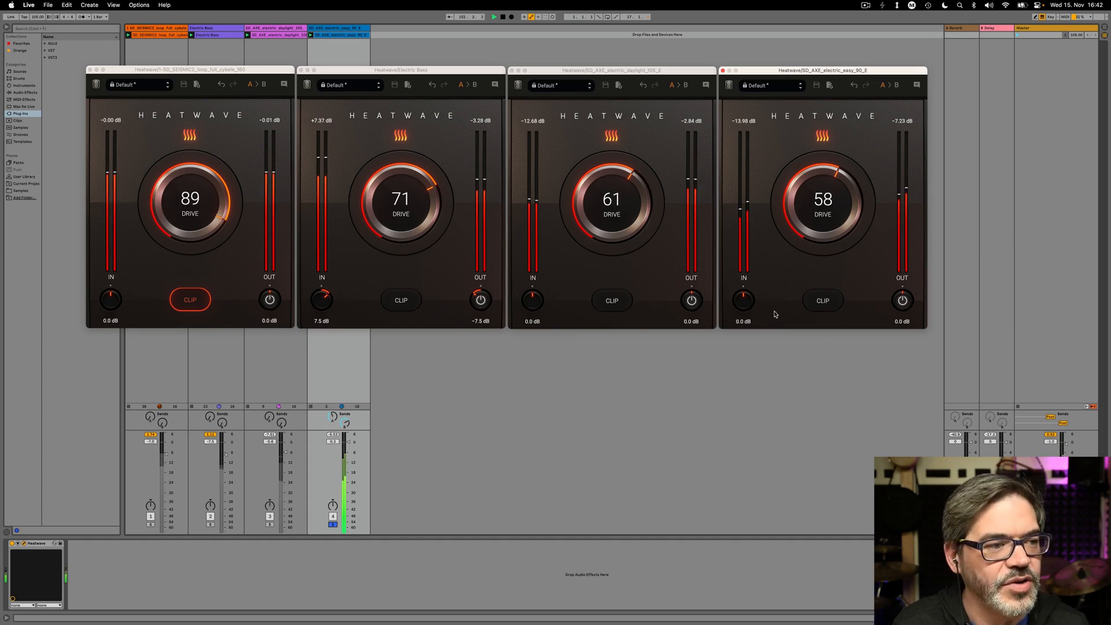
Step: Set the easy guitar track's Heatwave input gain to 9.5 dB and output to -8.0 dB, and compare it with bypass
left_click_drag(749, 306, 747, 271)
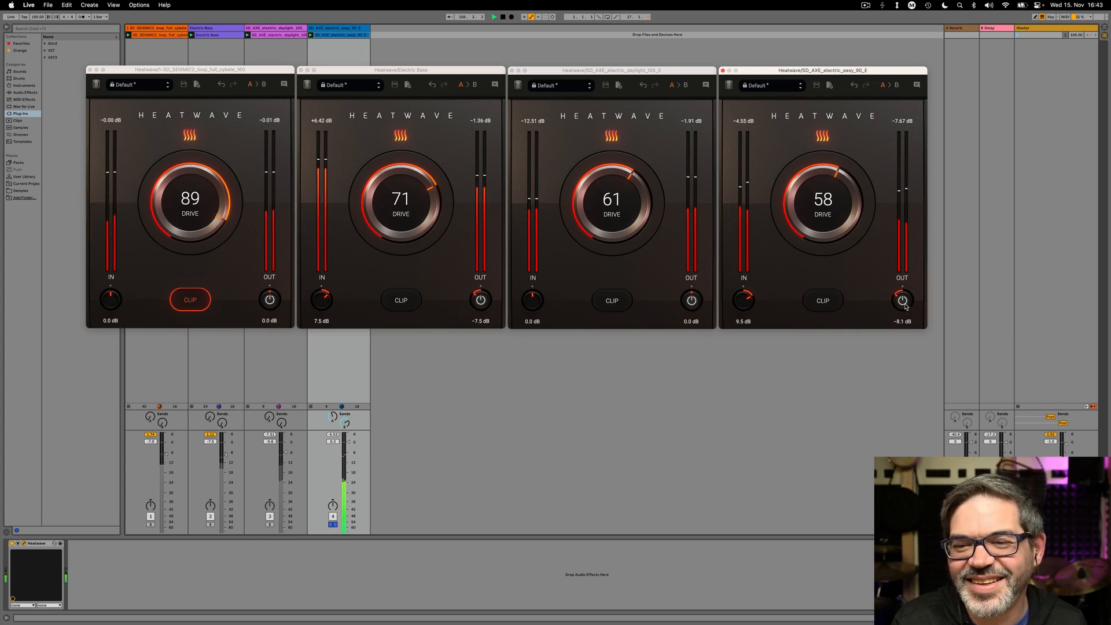
left_click(904, 301)
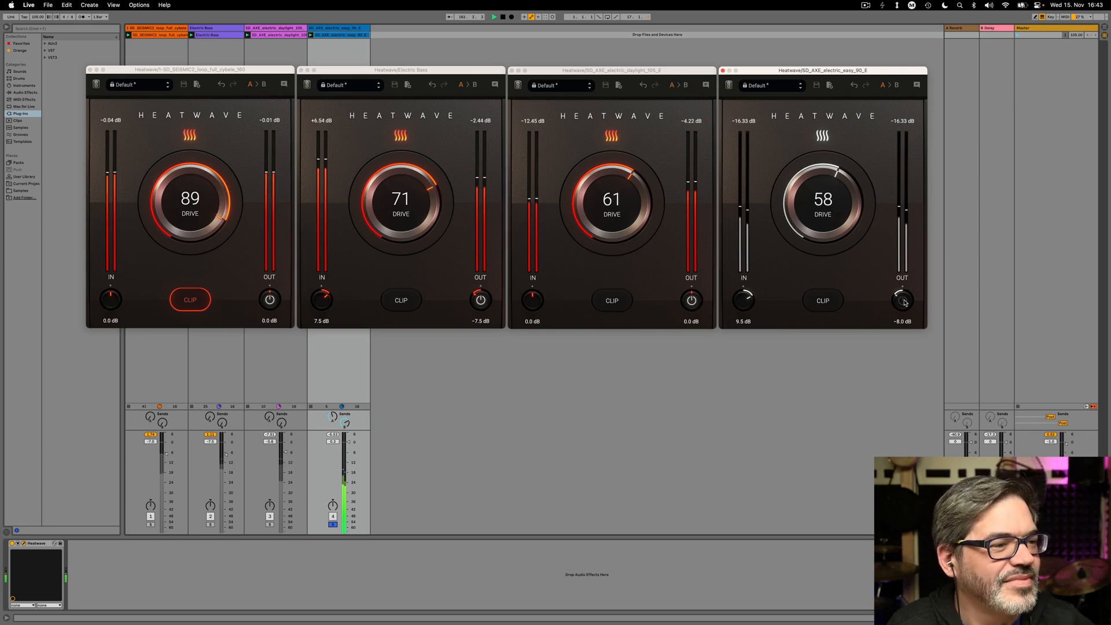
left_click(904, 301)
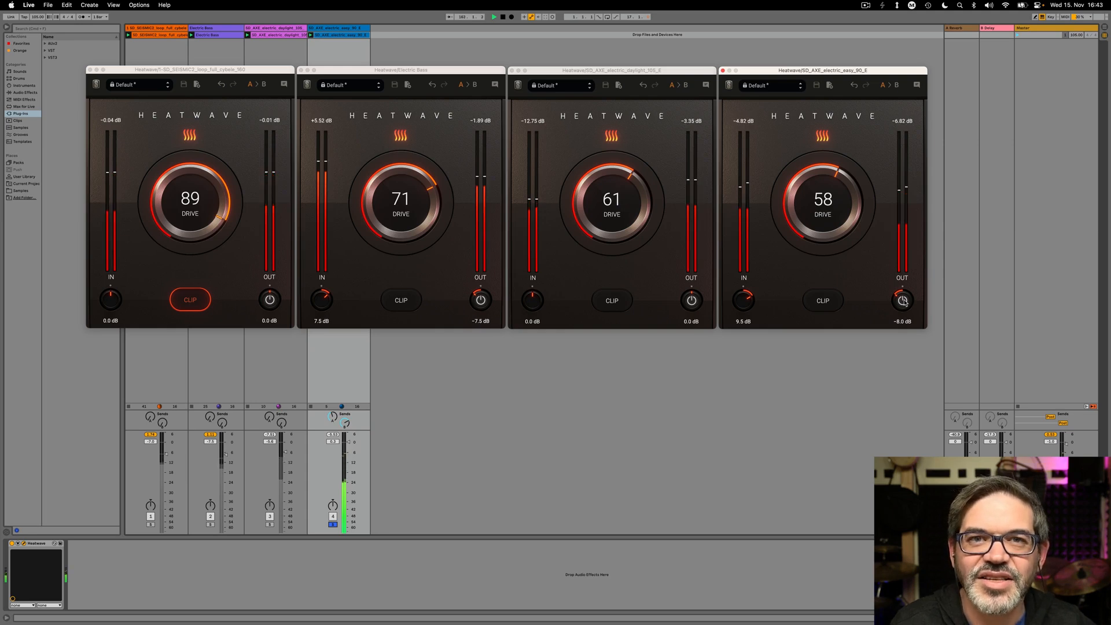
Step: Unsolo the easy guitar track to play all four tracks together, and stop playback after listening
left_click(333, 525)
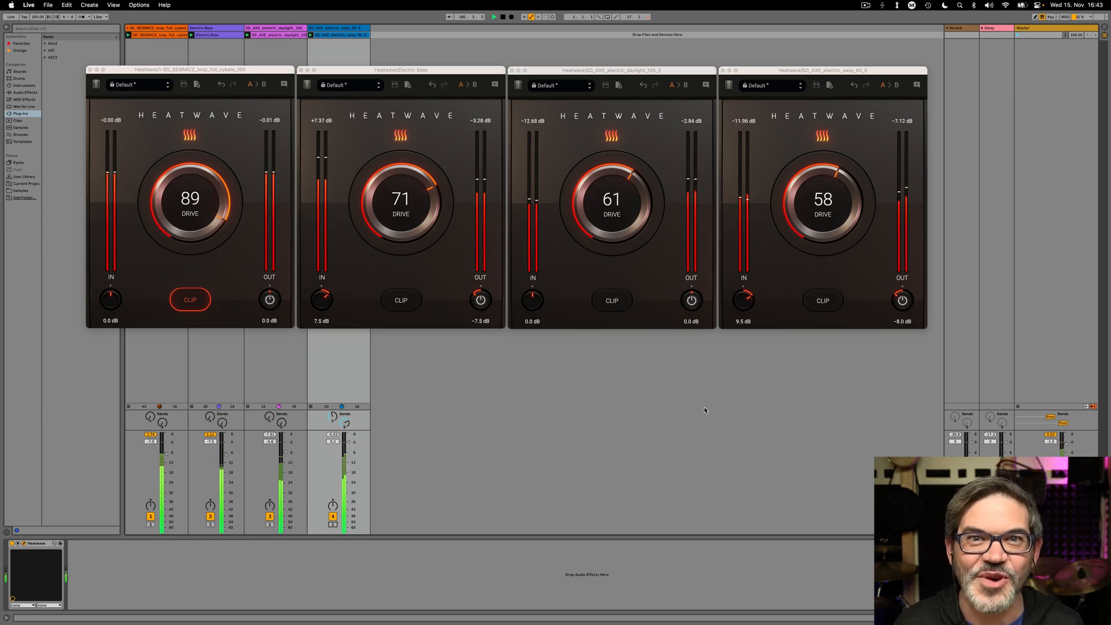
key("space")
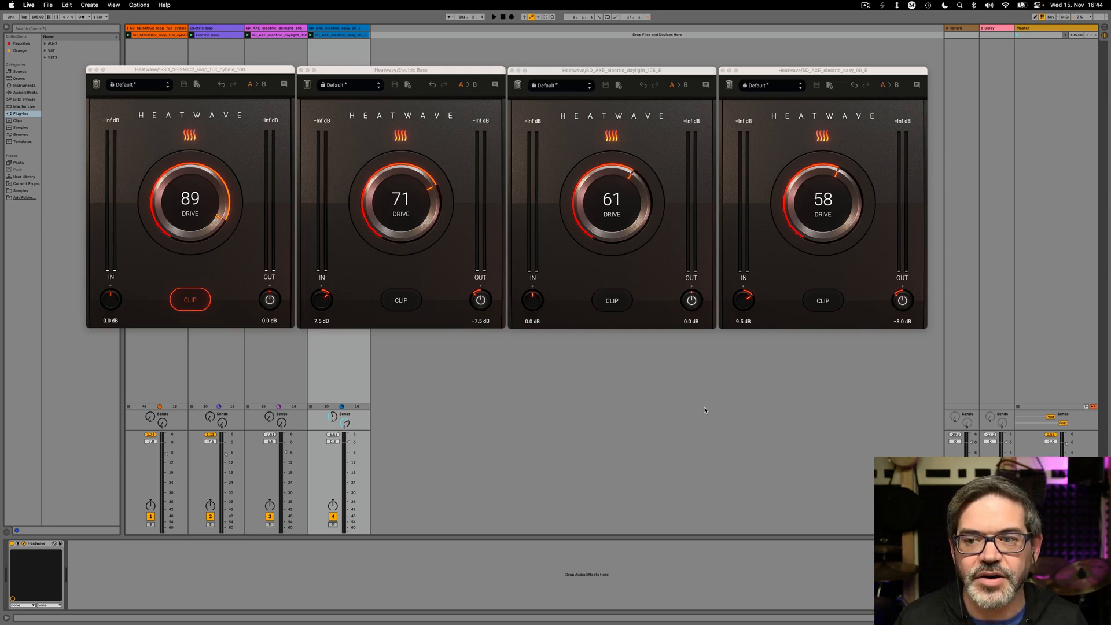
Step: Open the Heatwave on the Master track and set its drive to 10 while the full mix plays
left_click(1036, 31)
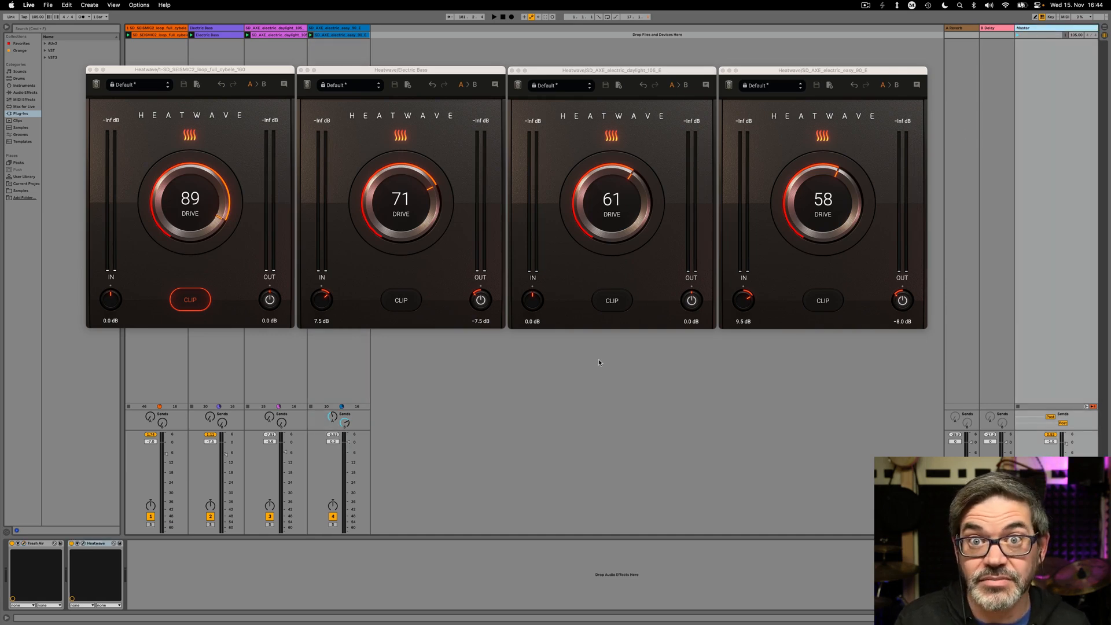
left_click(87, 544)
left_click(83, 544)
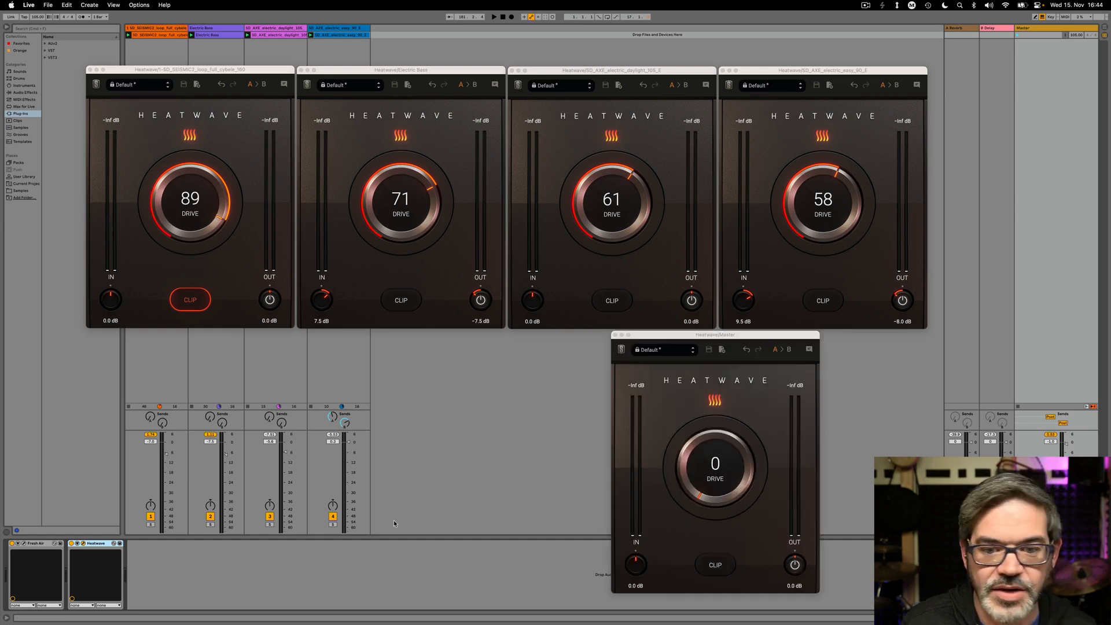
key("space")
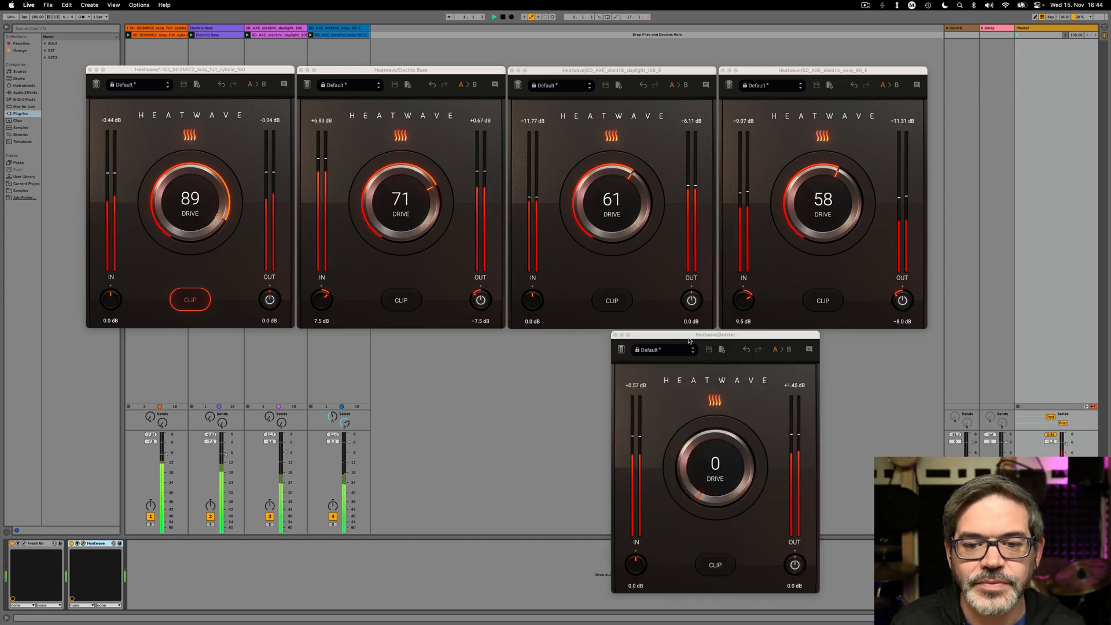
left_click(720, 504)
left_click_drag(719, 504, 715, 482)
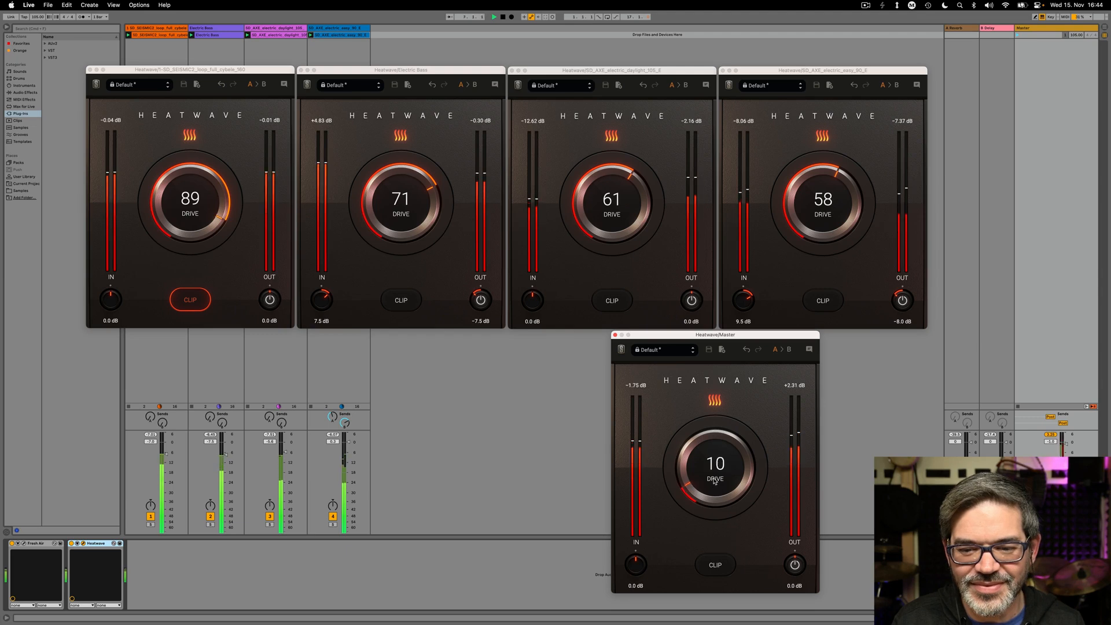
Step: Compare the Master Heatwave with bypass and enable its clipping
left_click(795, 568)
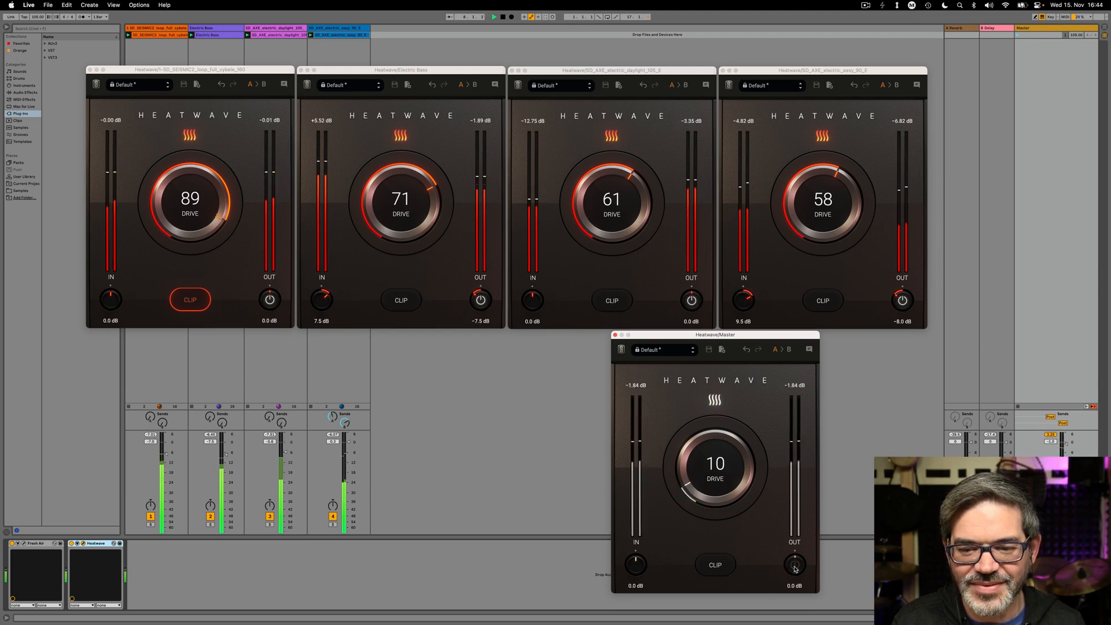
left_click(795, 567)
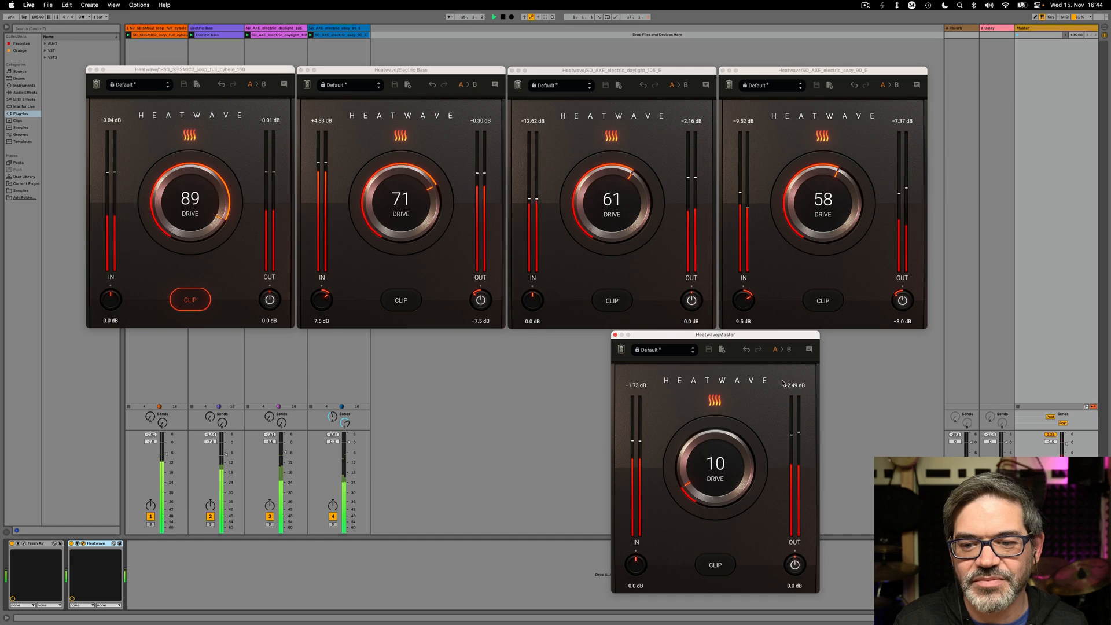
left_click(733, 567)
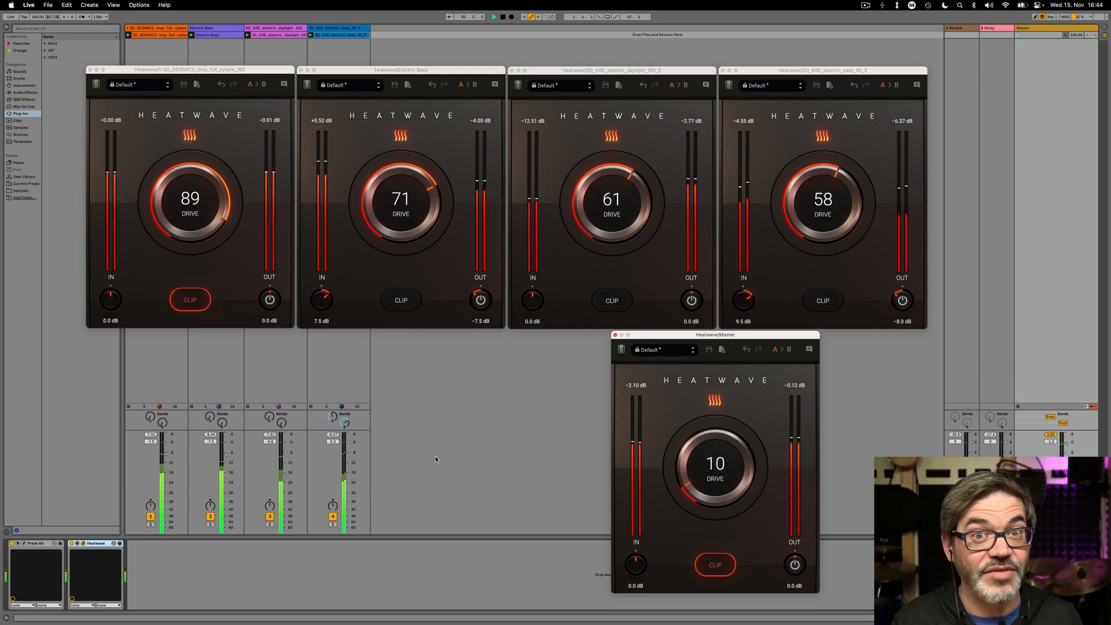
Step: Open Fresh Air on the Master track and set Mid Air to 15 and High Air to 22
left_click(24, 545)
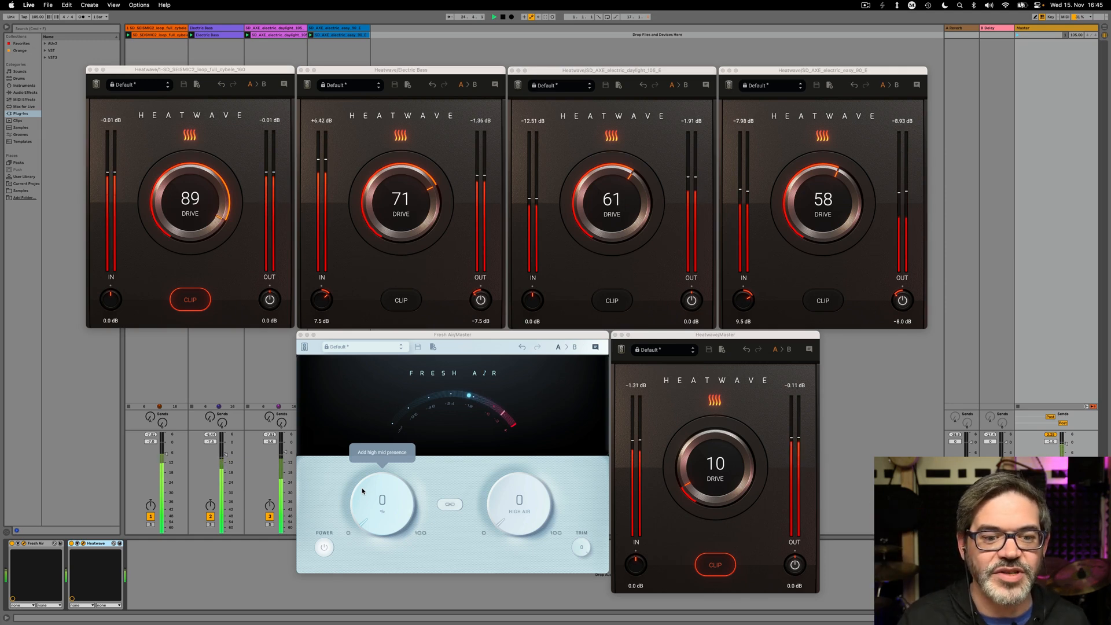
left_click(368, 508)
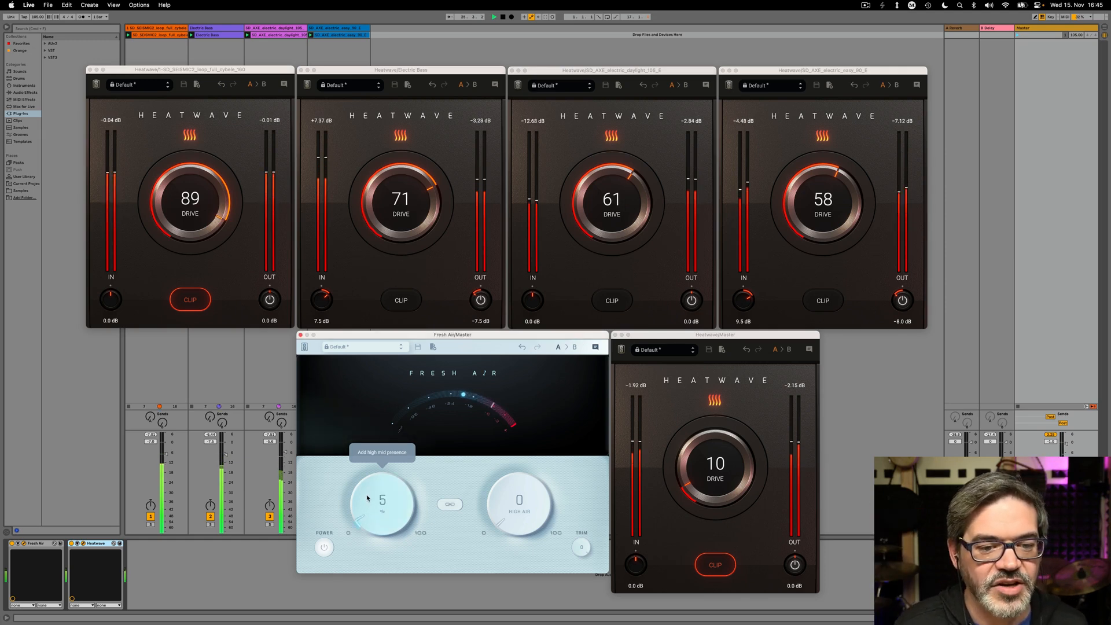
left_click_drag(368, 508, 367, 482)
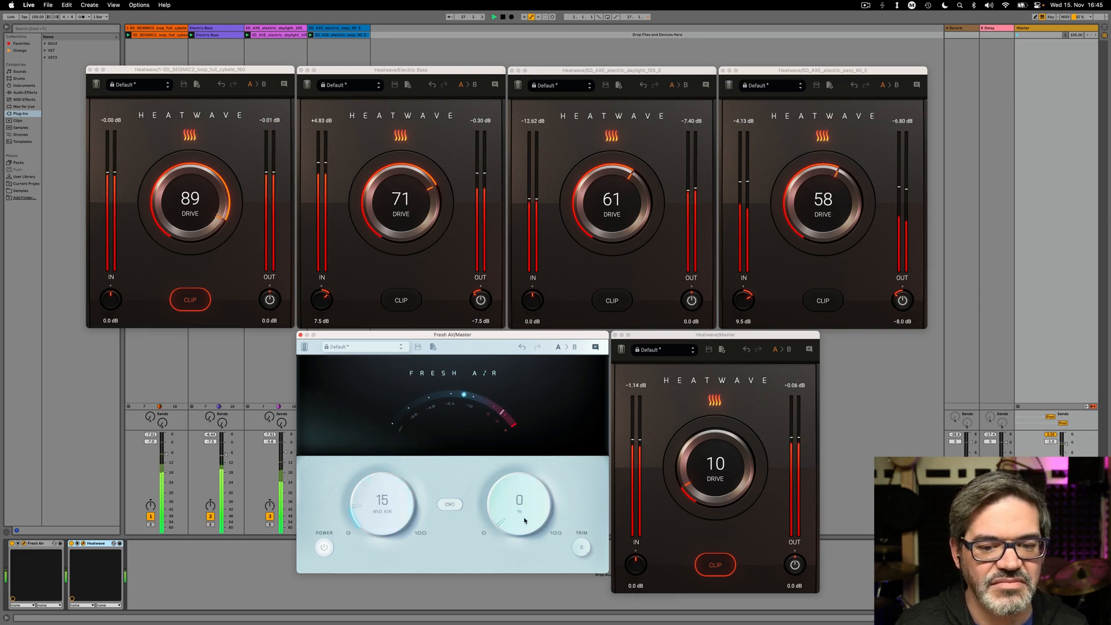
left_click_drag(523, 521, 521, 484)
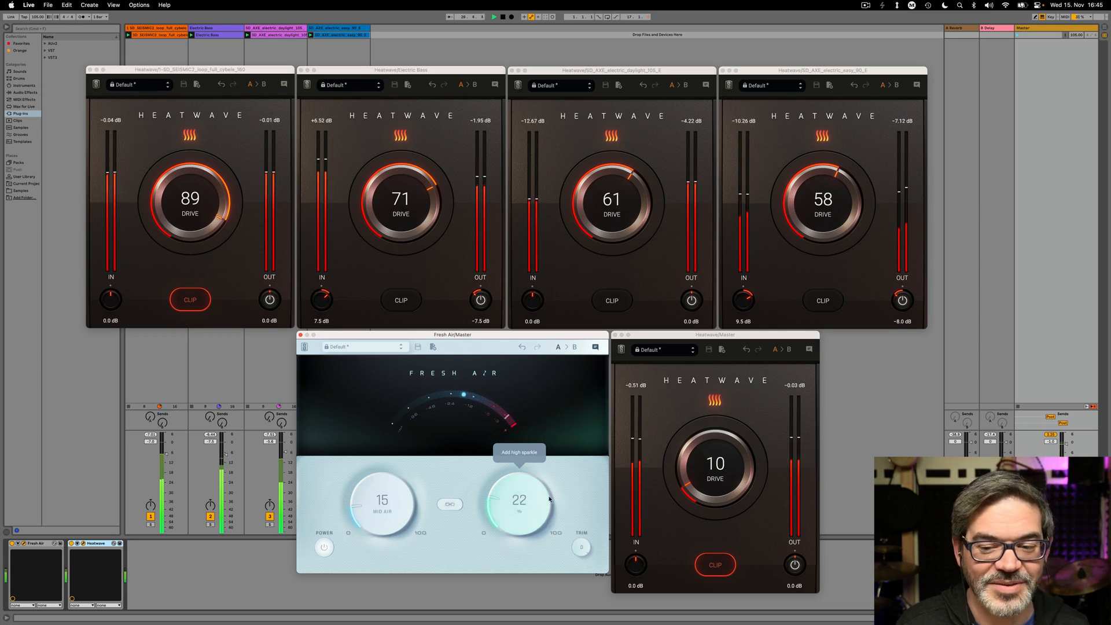
Step: Lower the Master Heatwave output gain to -2.5 dB
left_click_drag(796, 575, 794, 580)
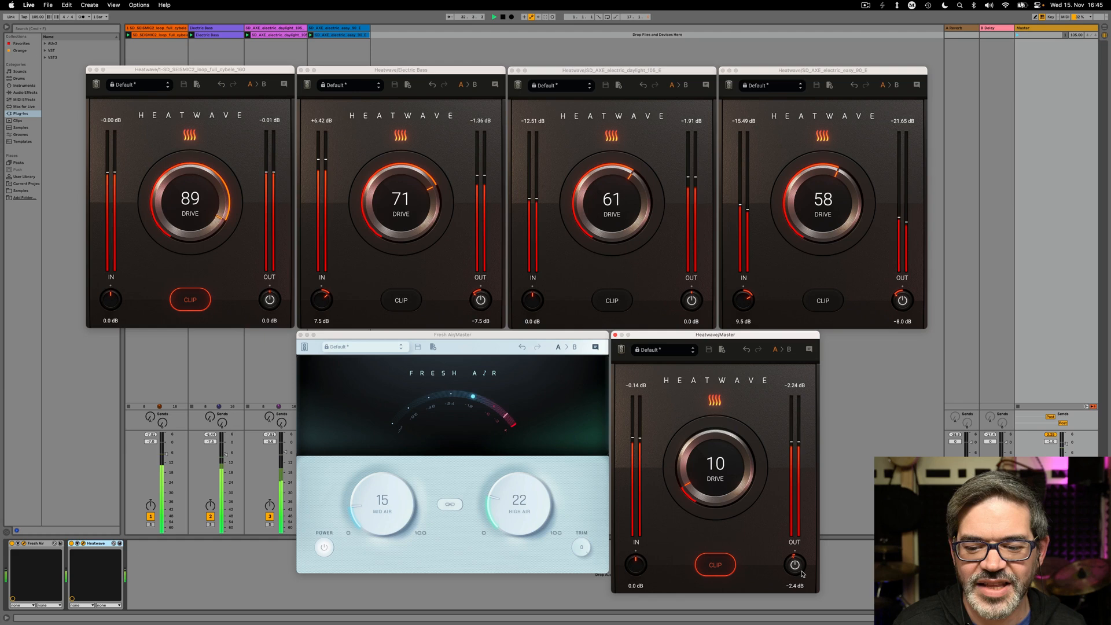
left_click_drag(796, 569, 797, 570)
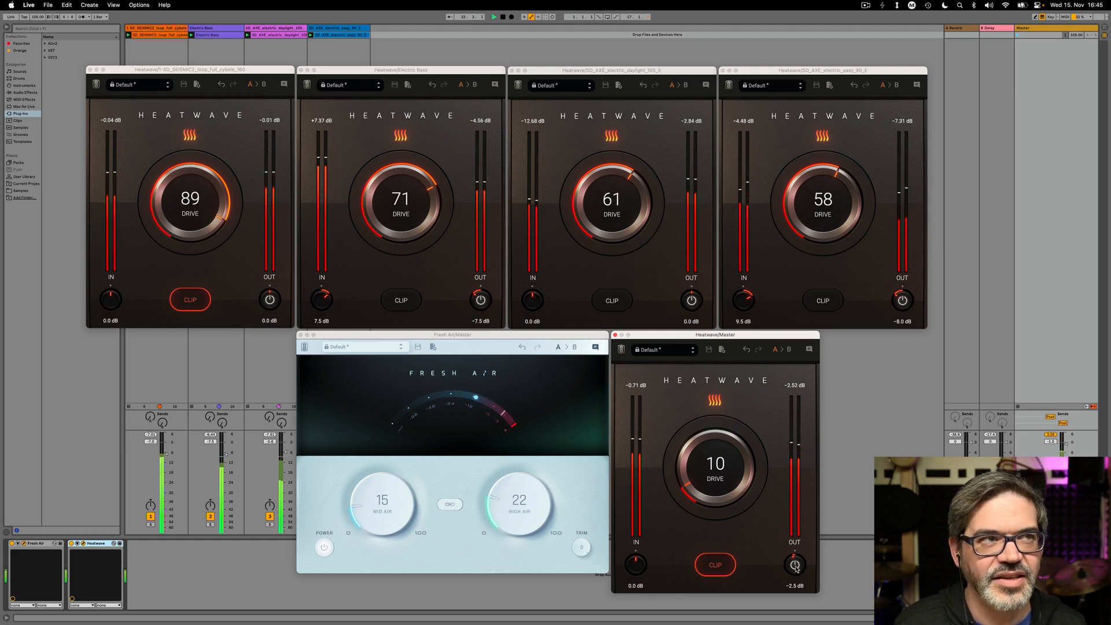